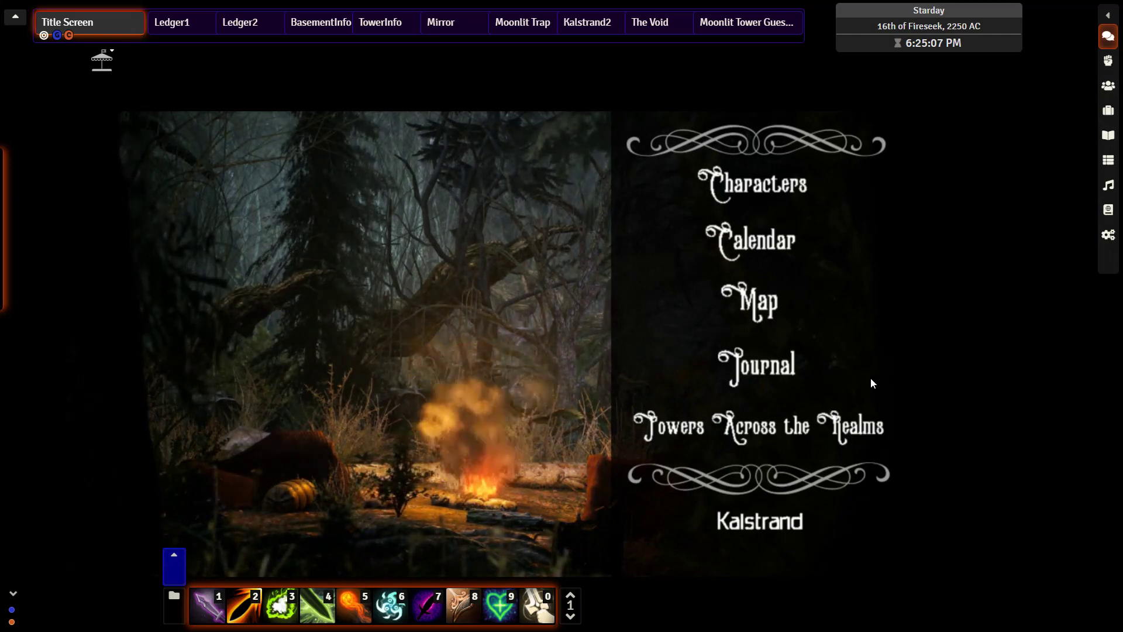
# Tour the landing page by opening the Characters, Calendar, Map and Journal scenes, returning to the title screen between them
pyautogui.click(768, 183)
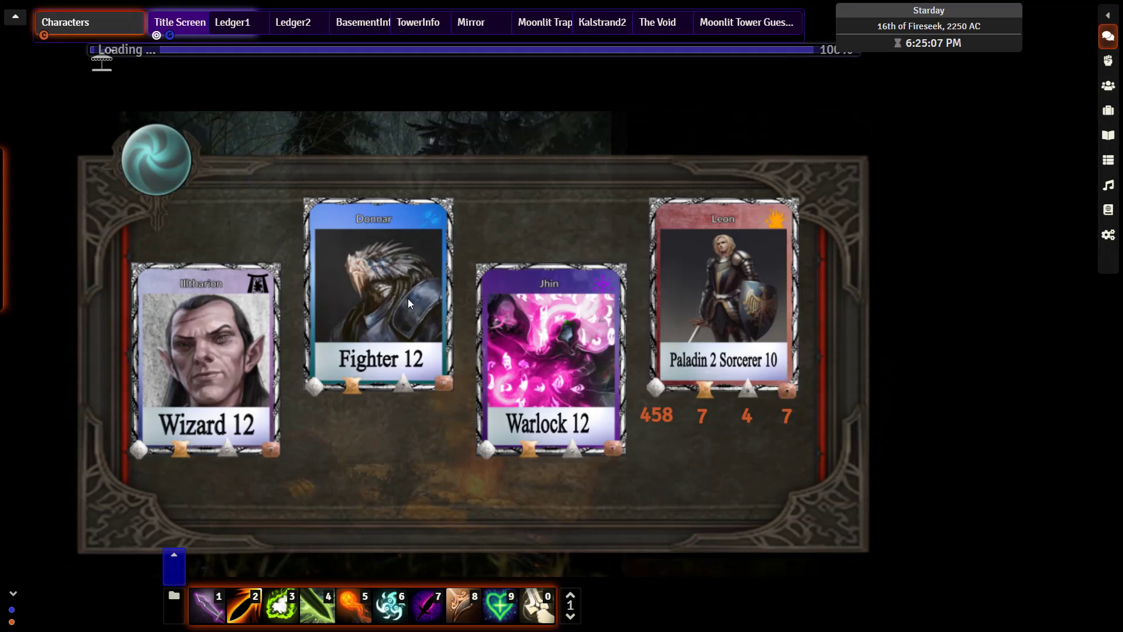
pyautogui.click(177, 164)
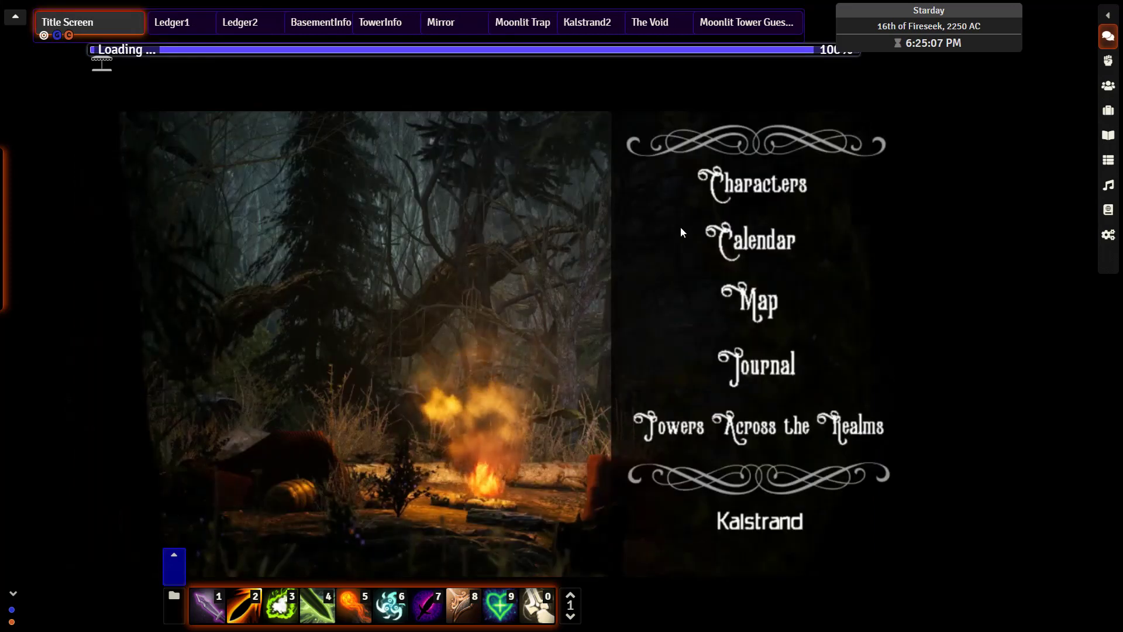
pyautogui.click(754, 237)
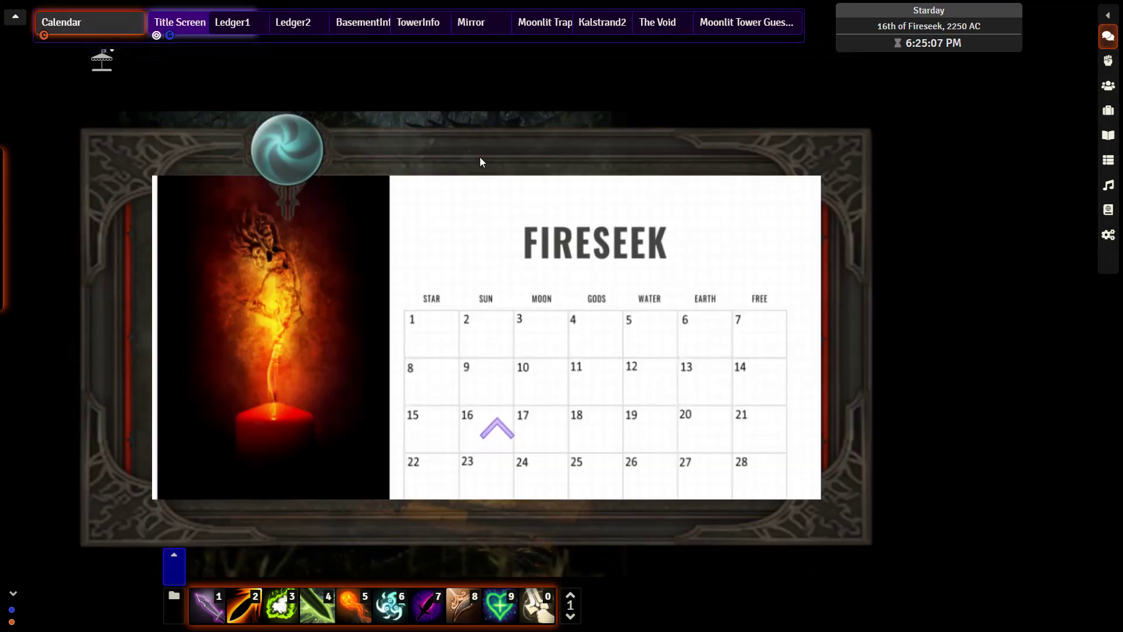
pyautogui.click(293, 159)
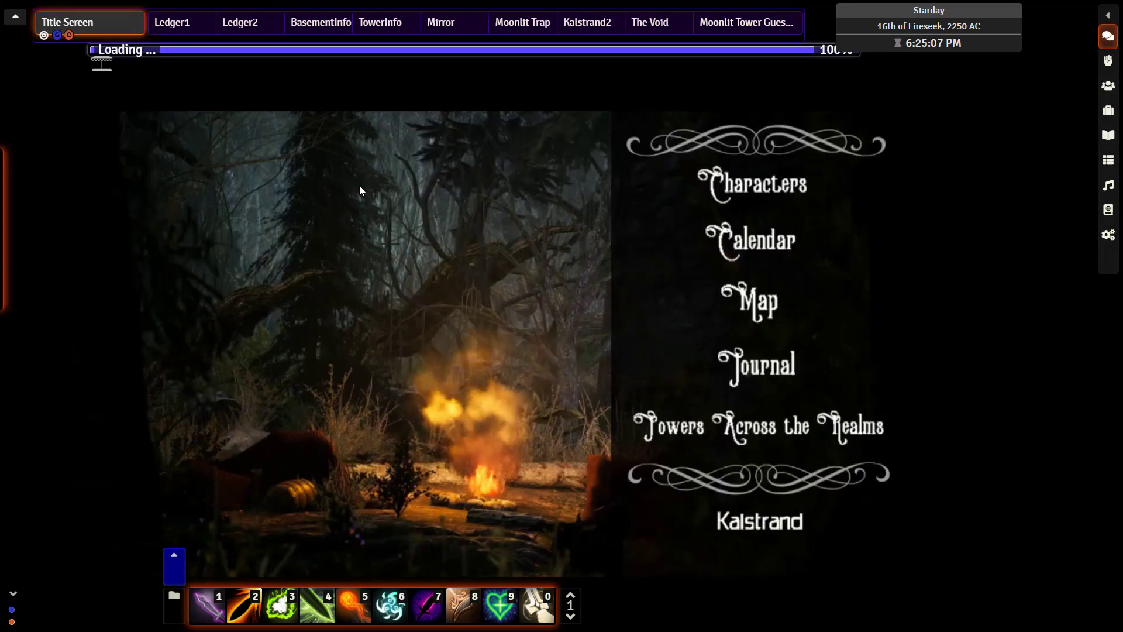
pyautogui.click(773, 307)
pyautogui.click(190, 183)
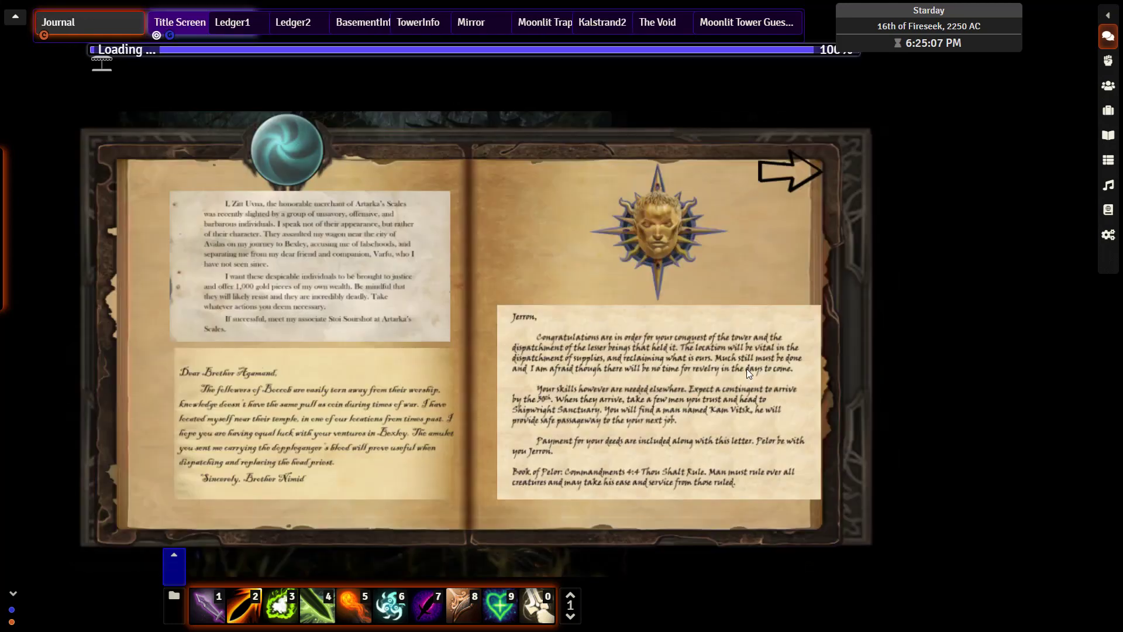
pyautogui.click(748, 369)
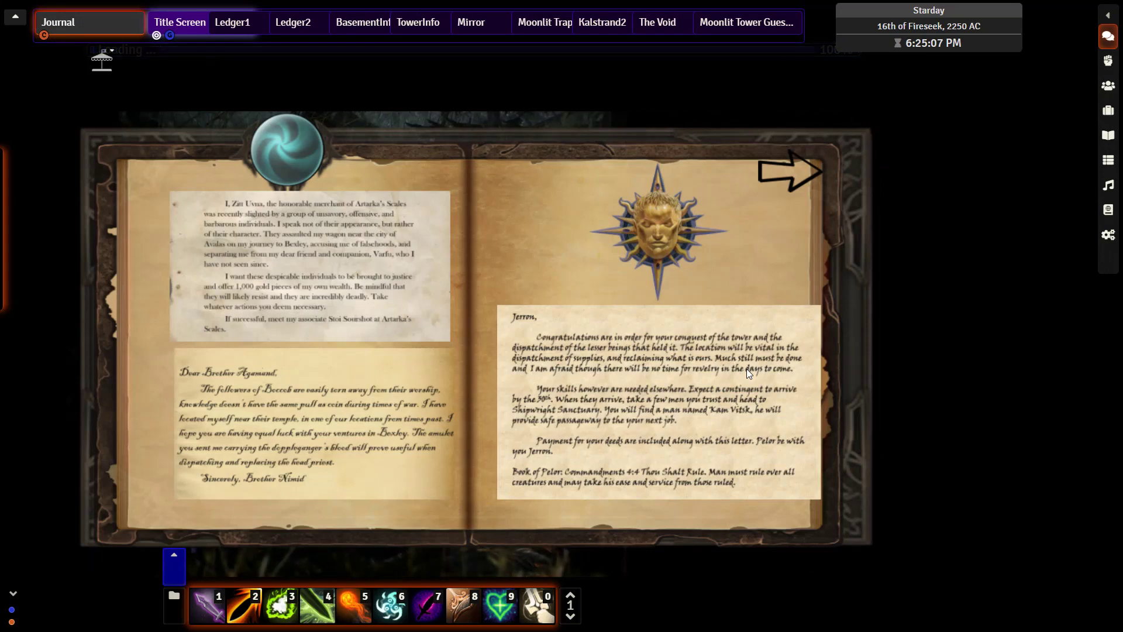
pyautogui.click(747, 369)
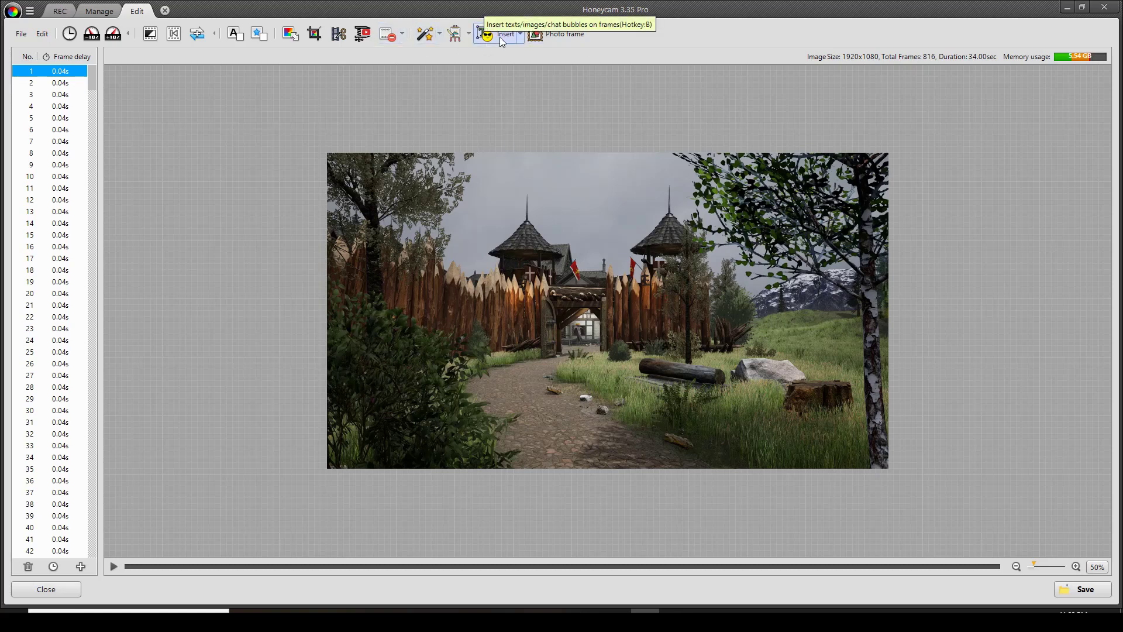
# Switch to Honeycam, paste the copied black image onto the frames and rotate it to 90 degrees
pyautogui.click(522, 38)
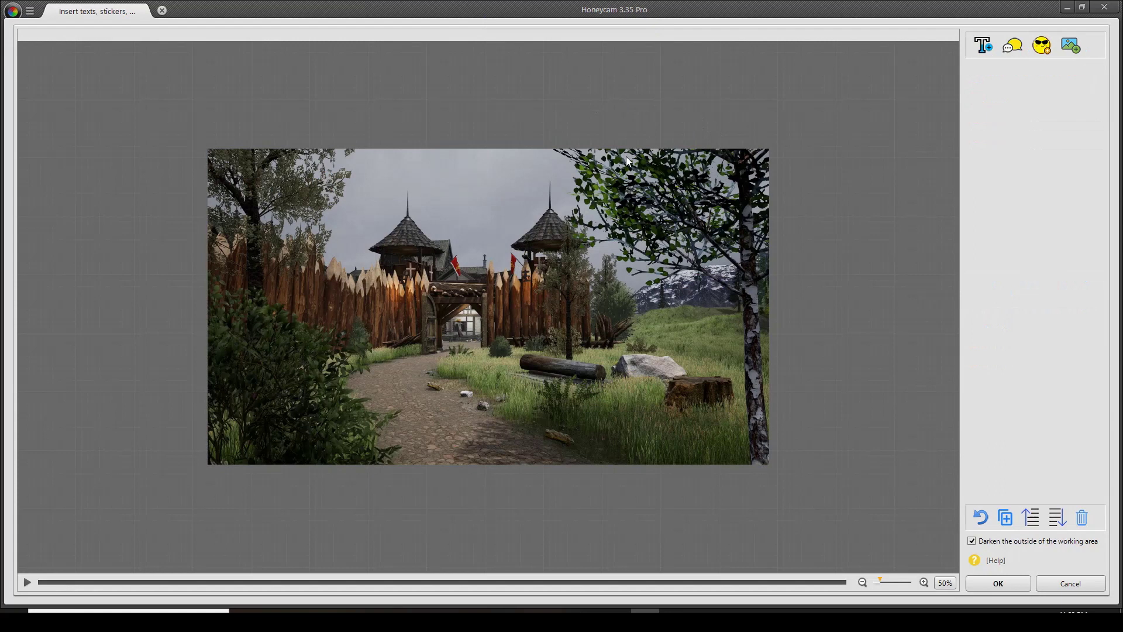
pyautogui.hotkey('ctrl', 'v')
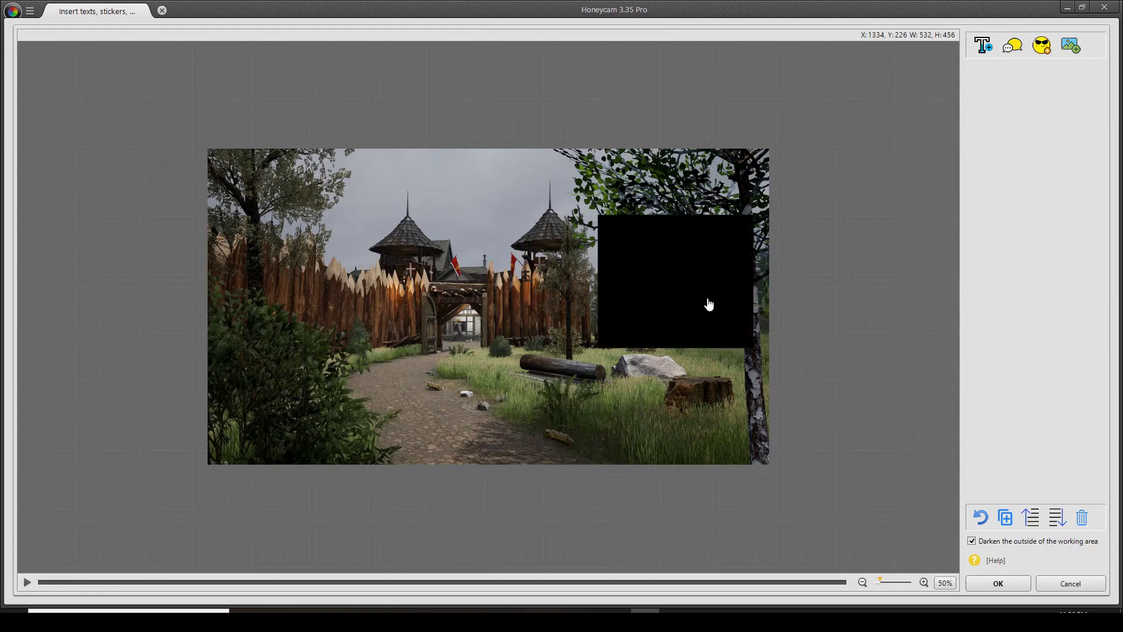
pyautogui.click(711, 294)
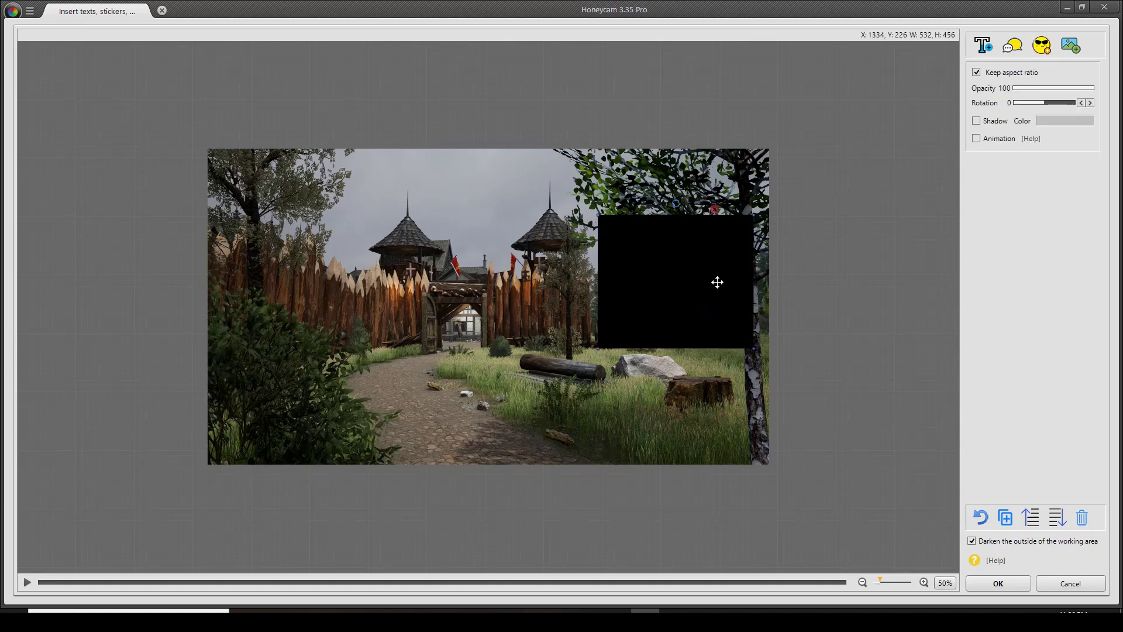
pyautogui.moveTo(1046, 103); pyautogui.dragTo(1073, 104)
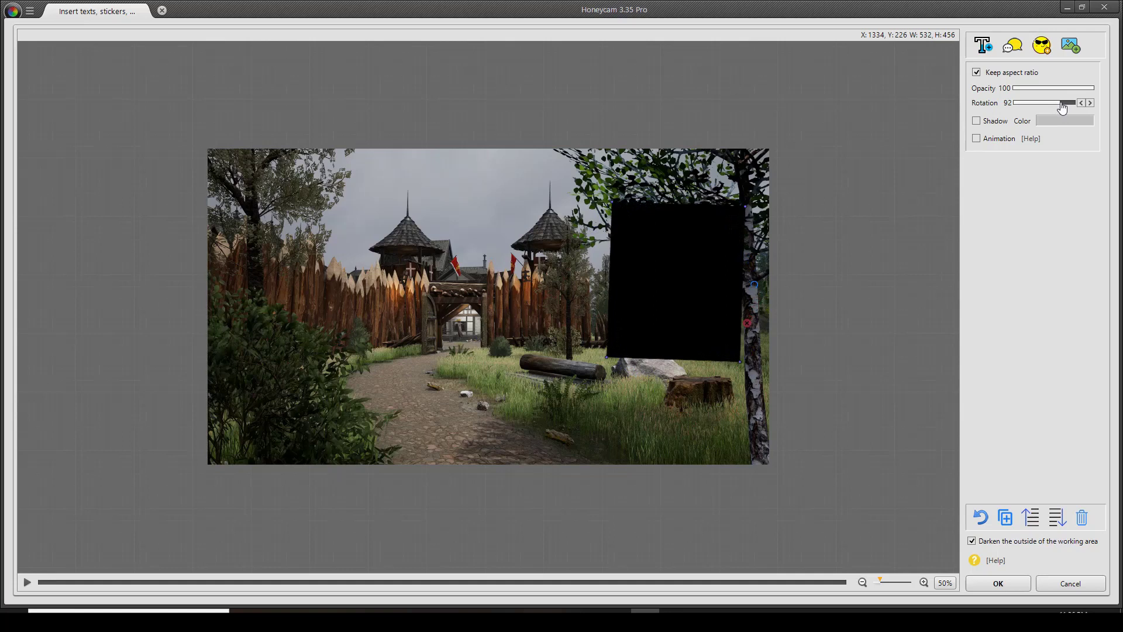
pyautogui.click(1082, 103)
pyautogui.click(1081, 103)
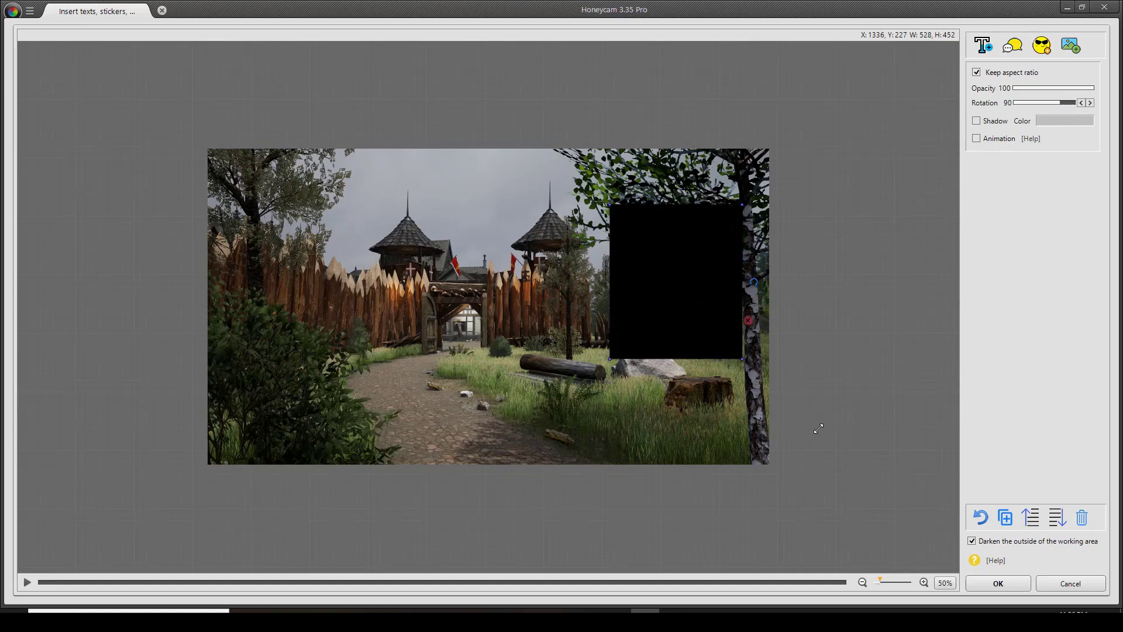
# Enlarge the black overlay to about 1160 by 994 pixels over the frame's right side and reduce its opacity
pyautogui.moveTo(742, 360); pyautogui.dragTo(828, 433)
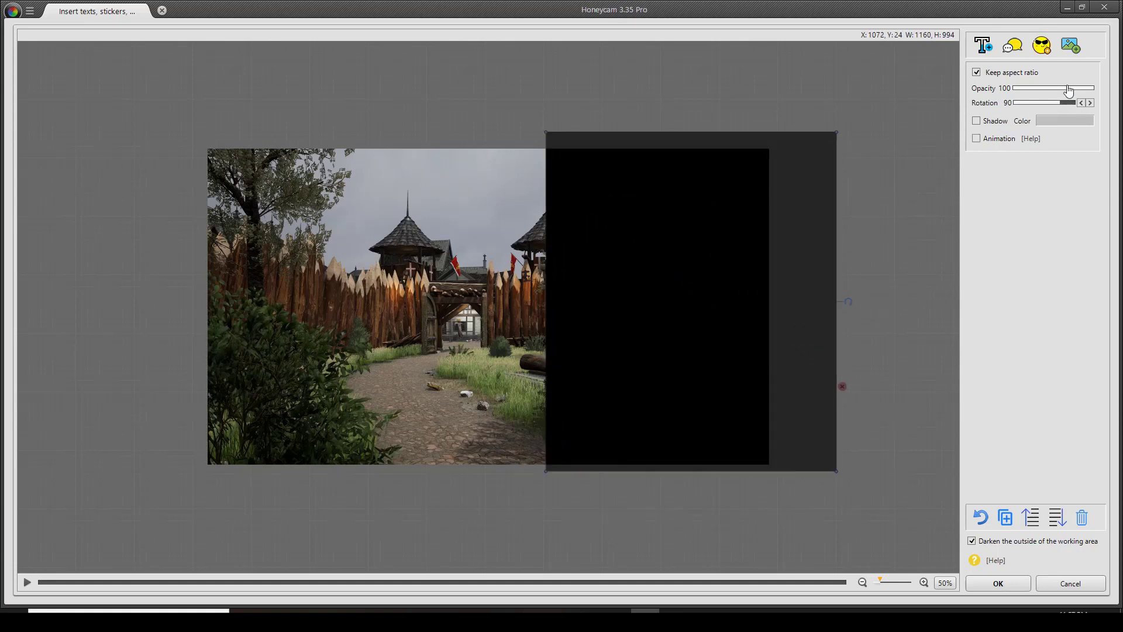
pyautogui.moveTo(1069, 89); pyautogui.dragTo(1057, 91)
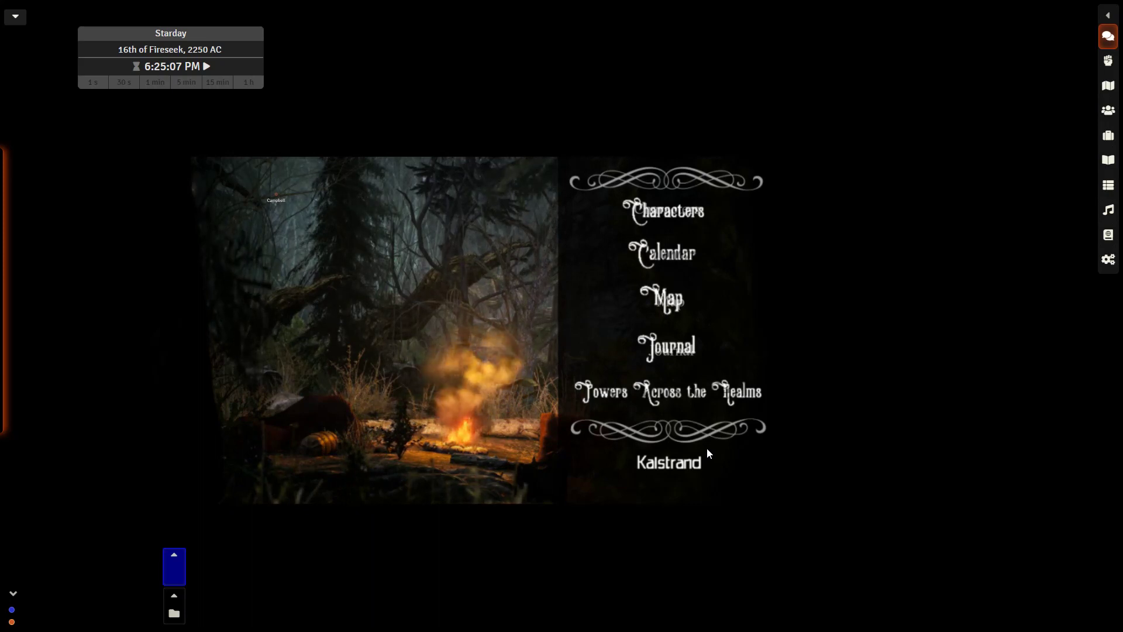
# Close the Characters drawing's configuration in Foundry and open the Triggers 2 journal entry for editing
pyautogui.moveTo(52, 299)
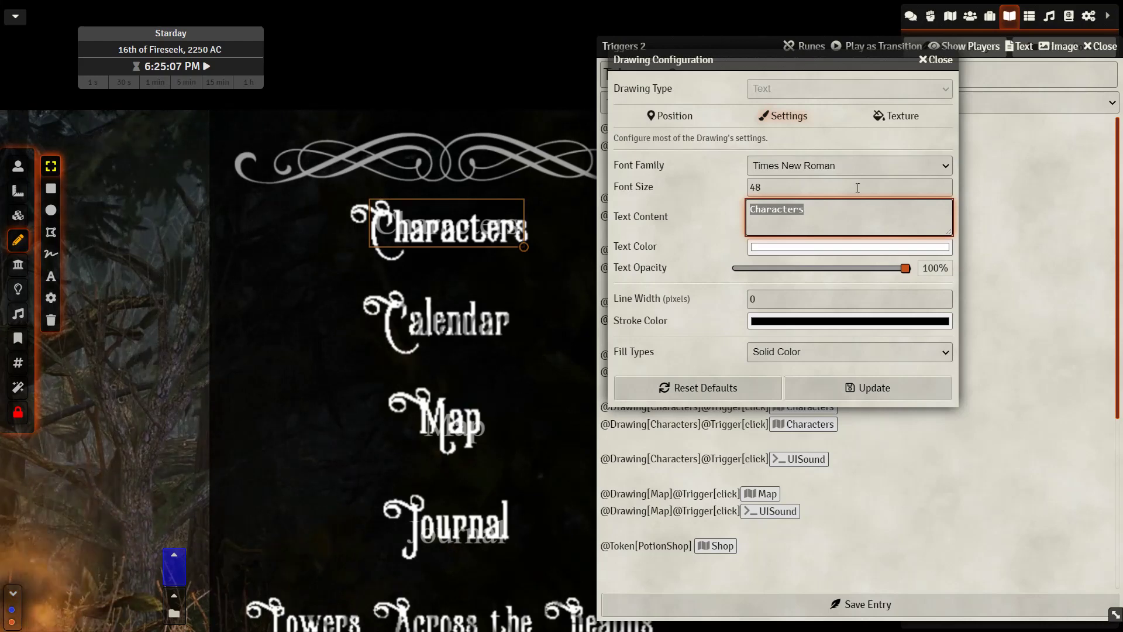
pyautogui.click(940, 60)
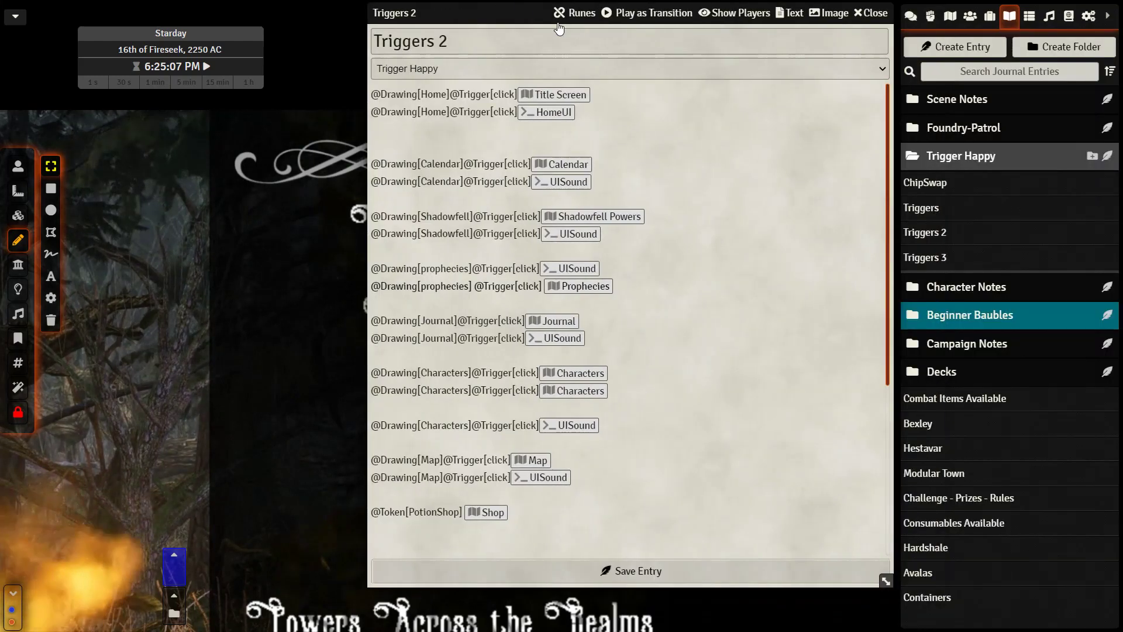
pyautogui.click(1010, 15)
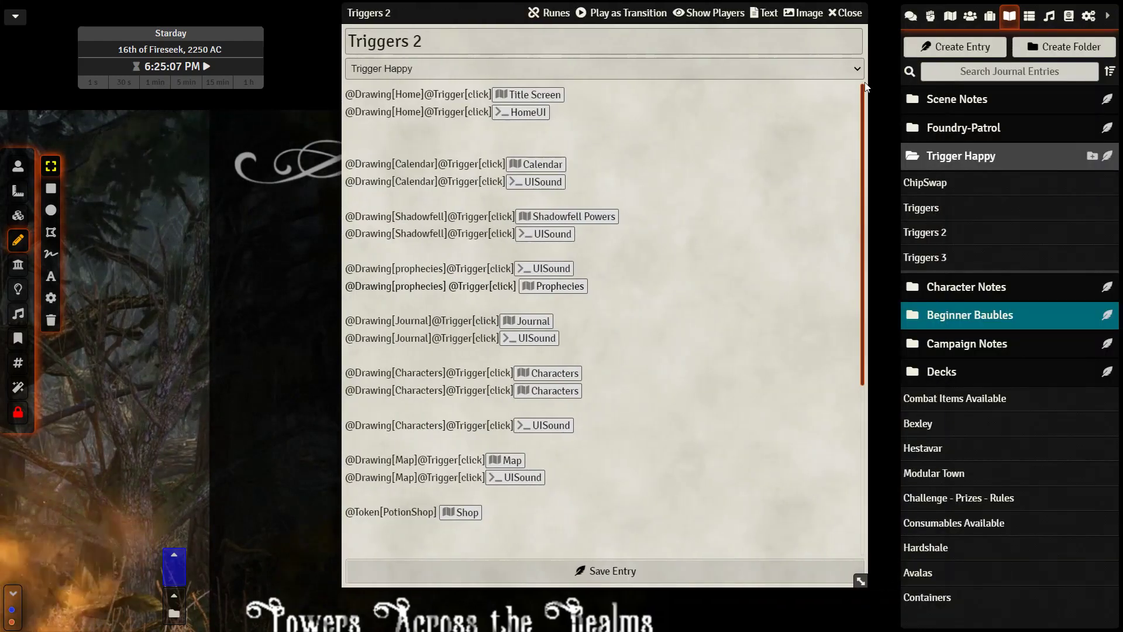
pyautogui.click(850, 93)
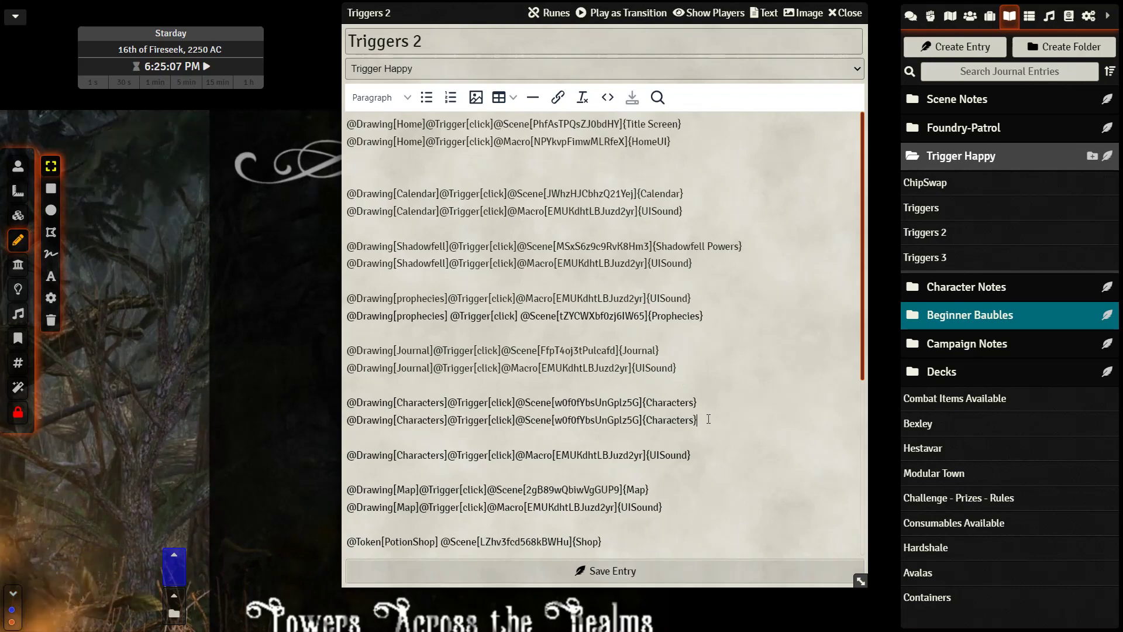
pyautogui.press('Return')
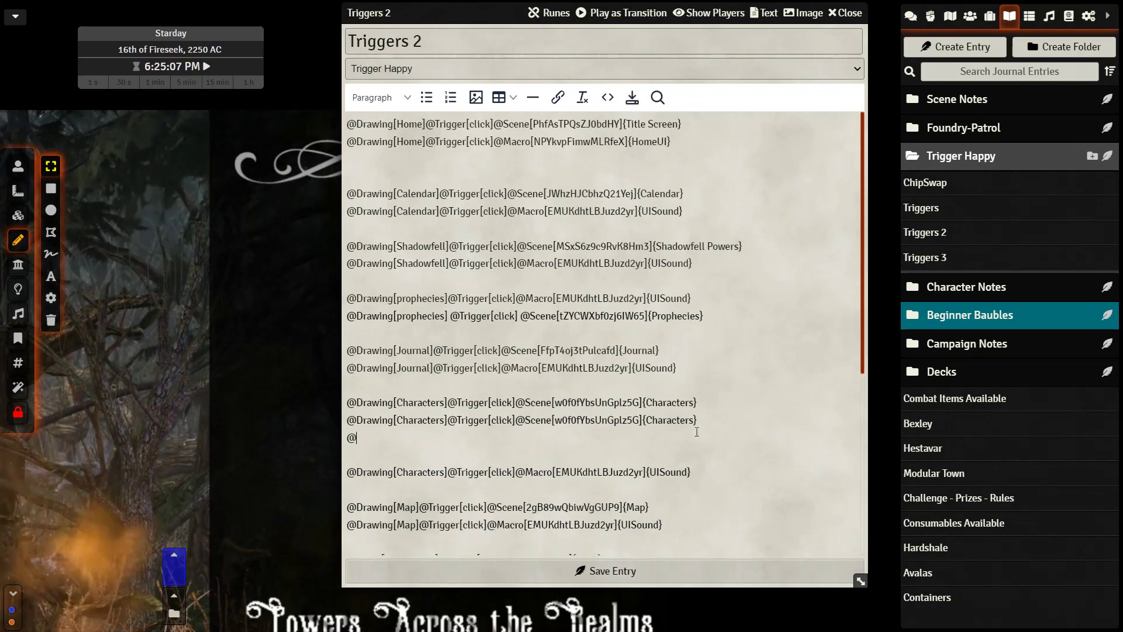
pyautogui.write('Drawing[')
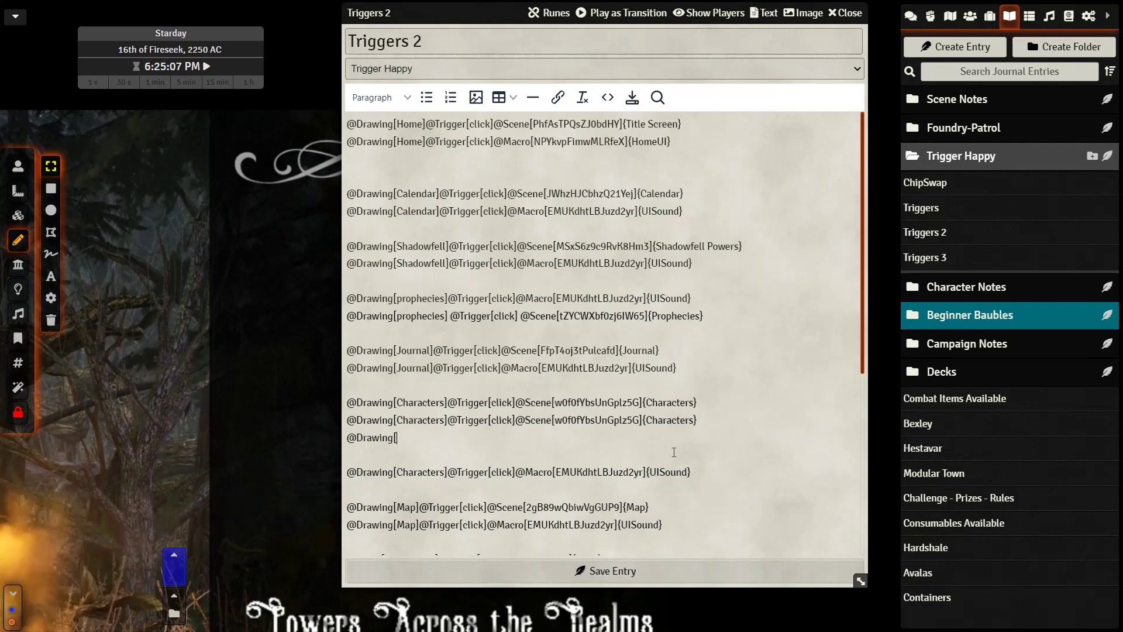
pyautogui.write('Chh')
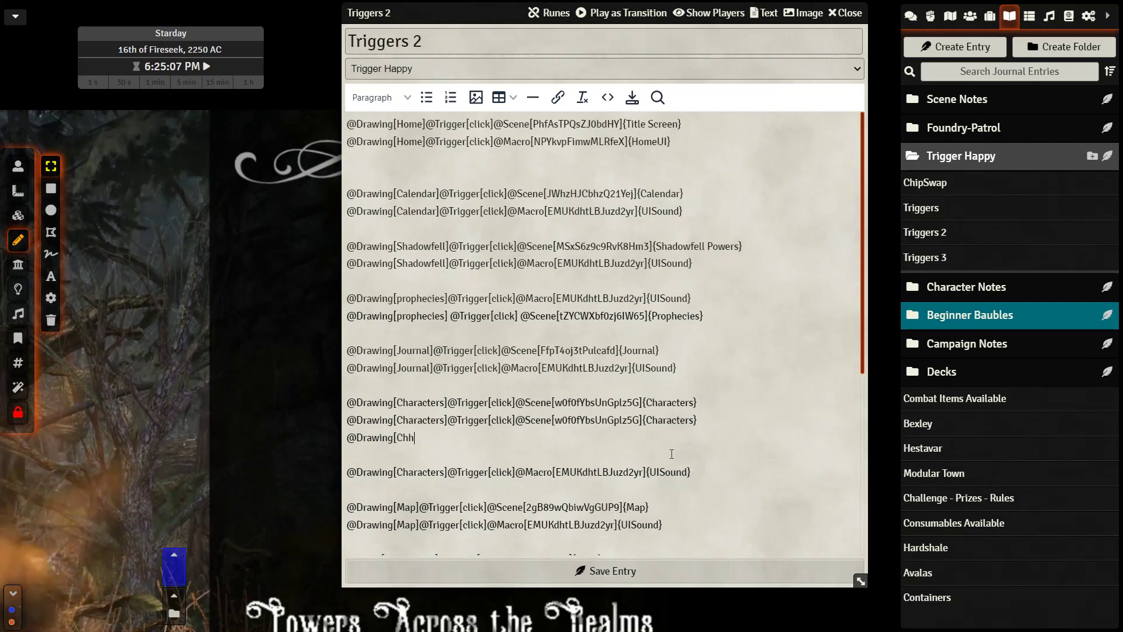
pyautogui.press('BackSpace')
pyautogui.write('aracters')
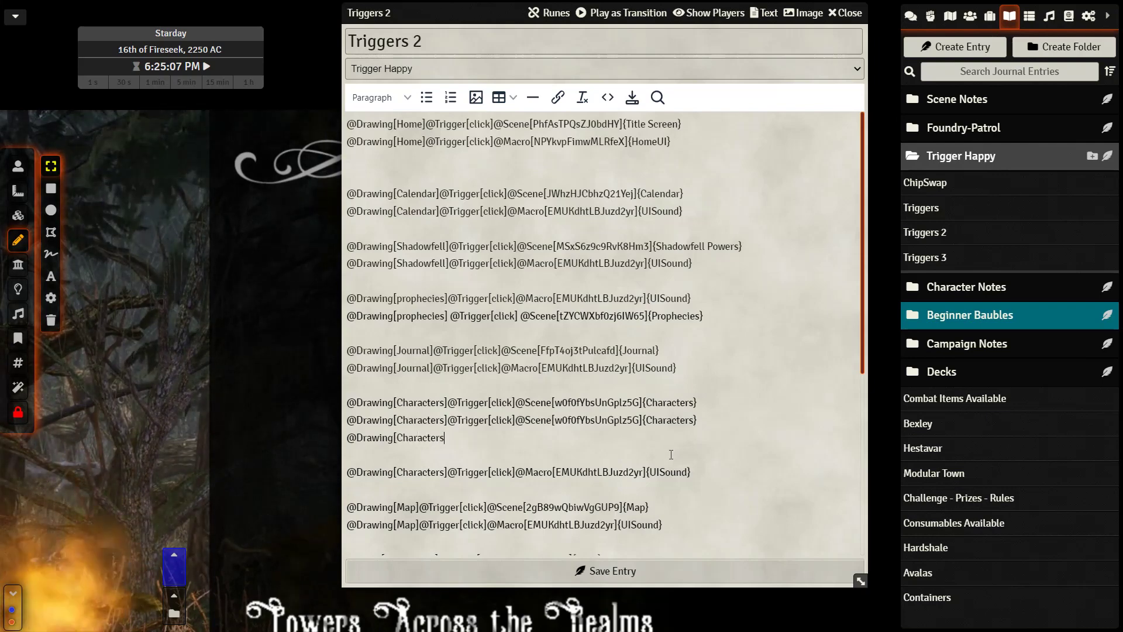
pyautogui.write(']@Tr')
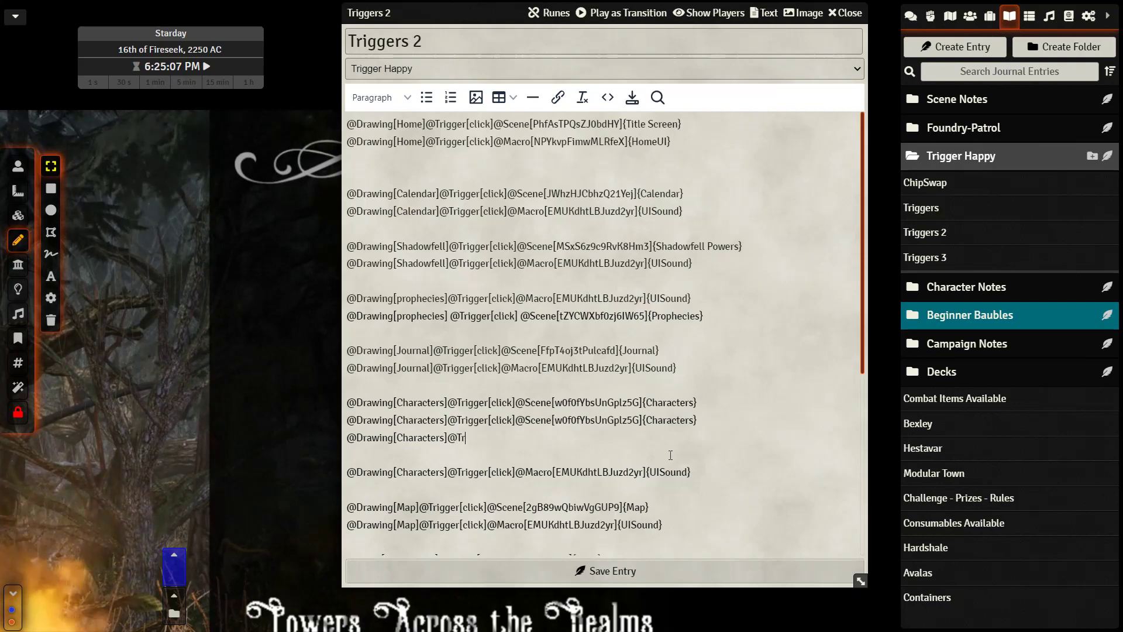
pyautogui.write('igger')
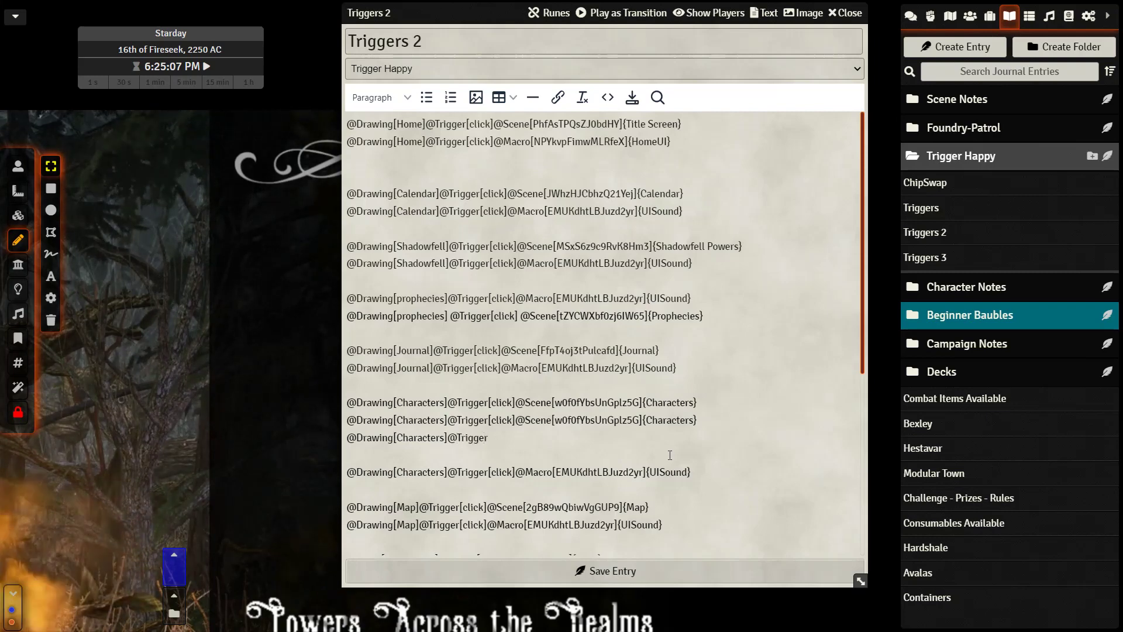
pyautogui.write('[click]')
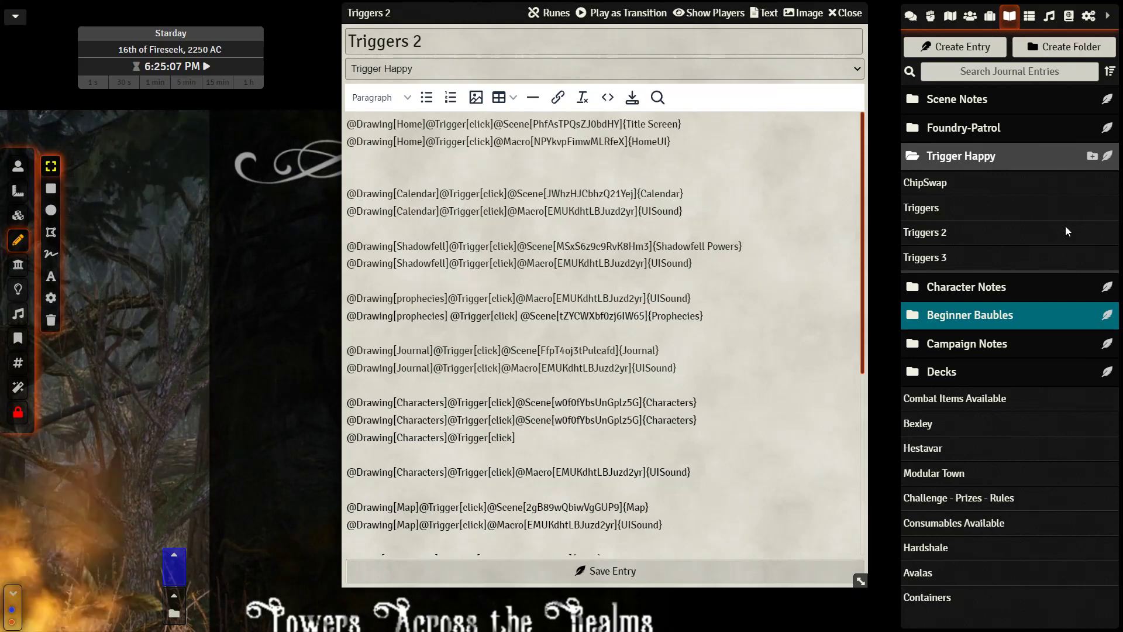
pyautogui.click(950, 23)
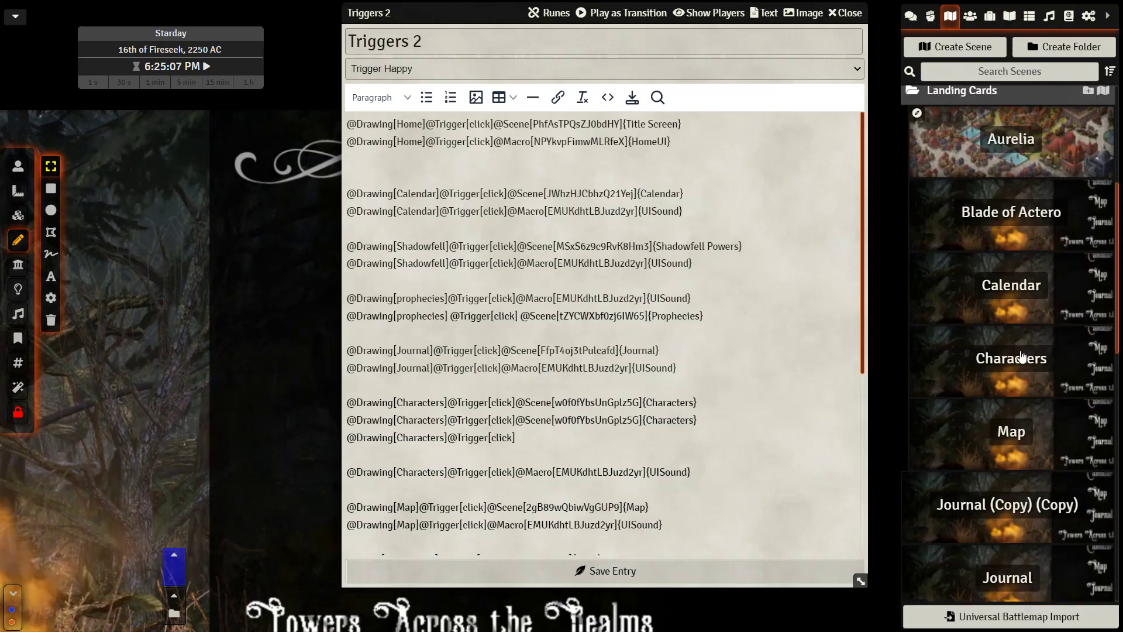
pyautogui.moveTo(995, 358); pyautogui.dragTo(648, 443)
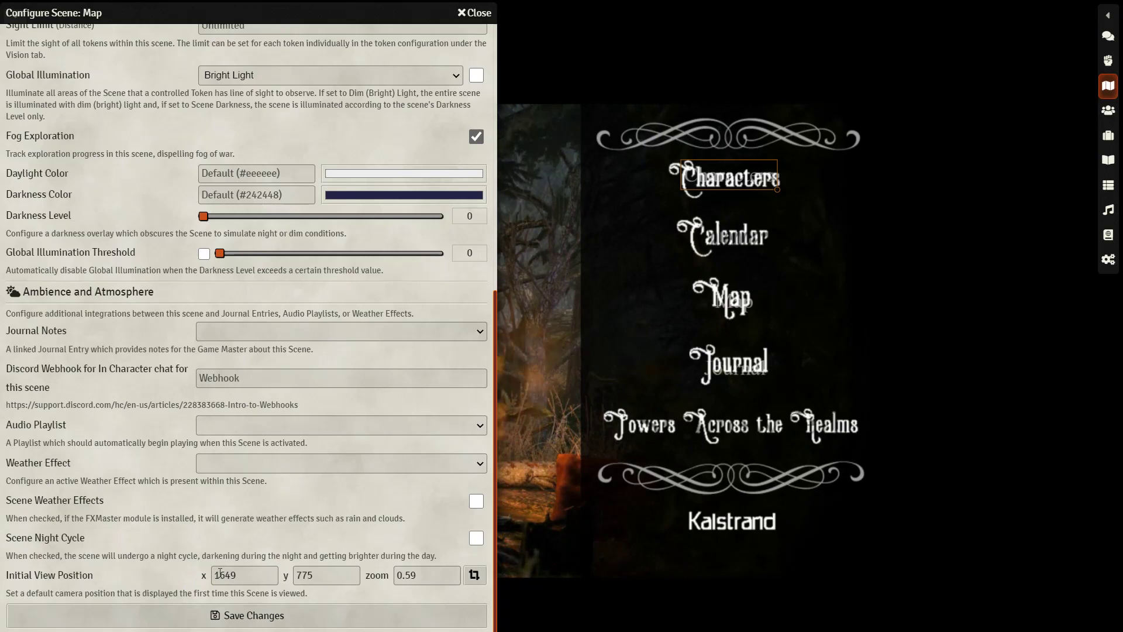
# Save the Map scene's configuration with its initial view position
pyautogui.click(248, 615)
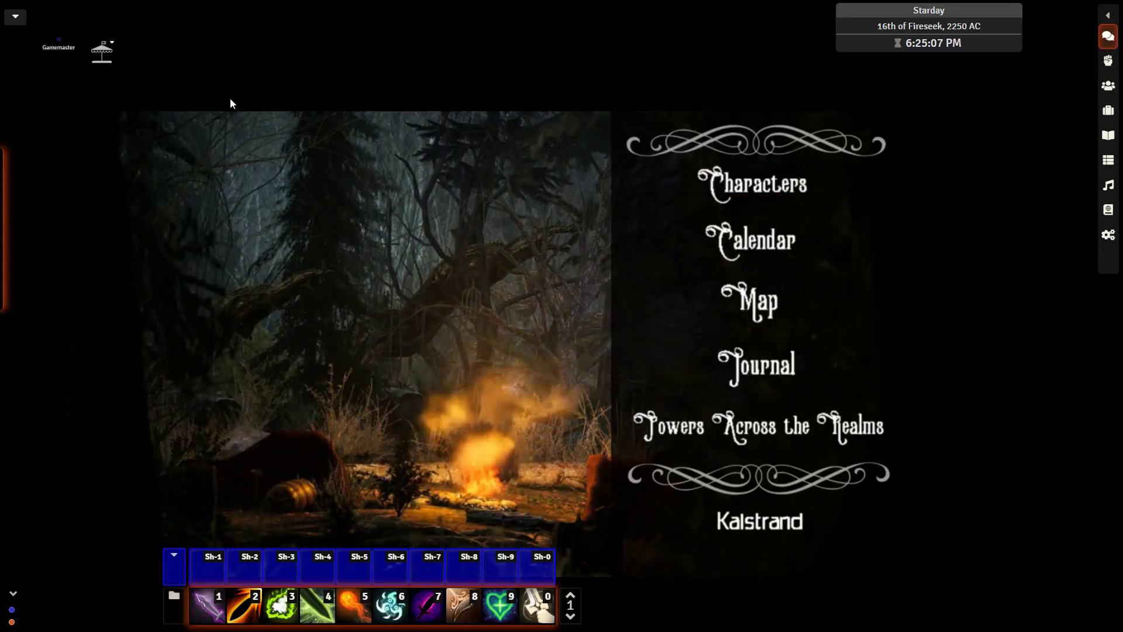
# Test the Characters, Calendar and Map links in the player view, returning to the title screen after each page
pyautogui.click(733, 183)
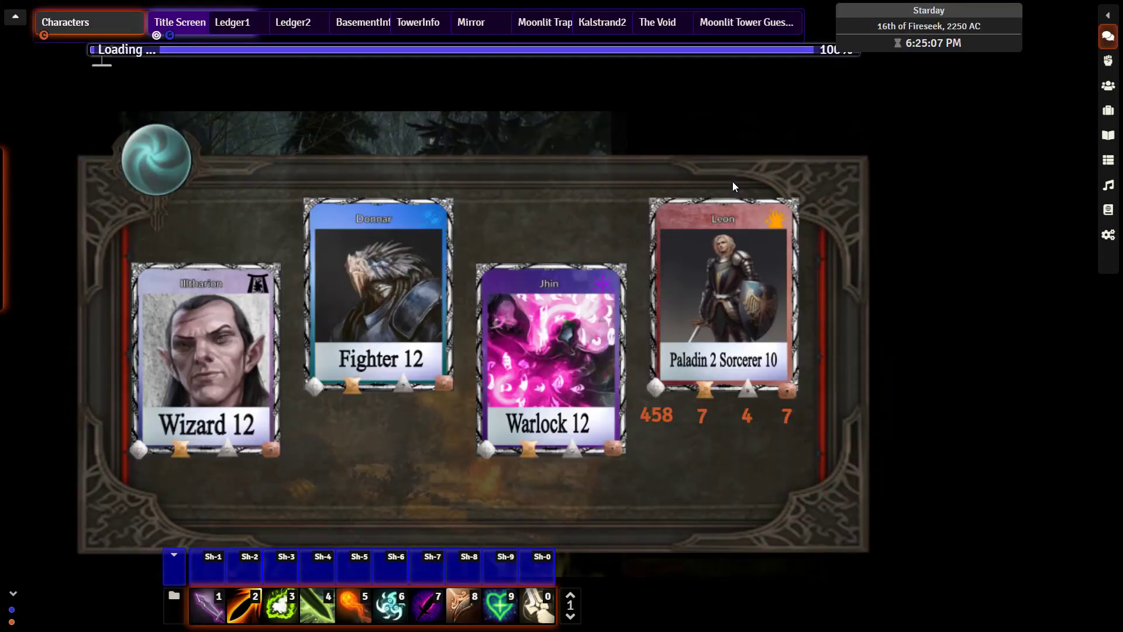
pyautogui.click(164, 163)
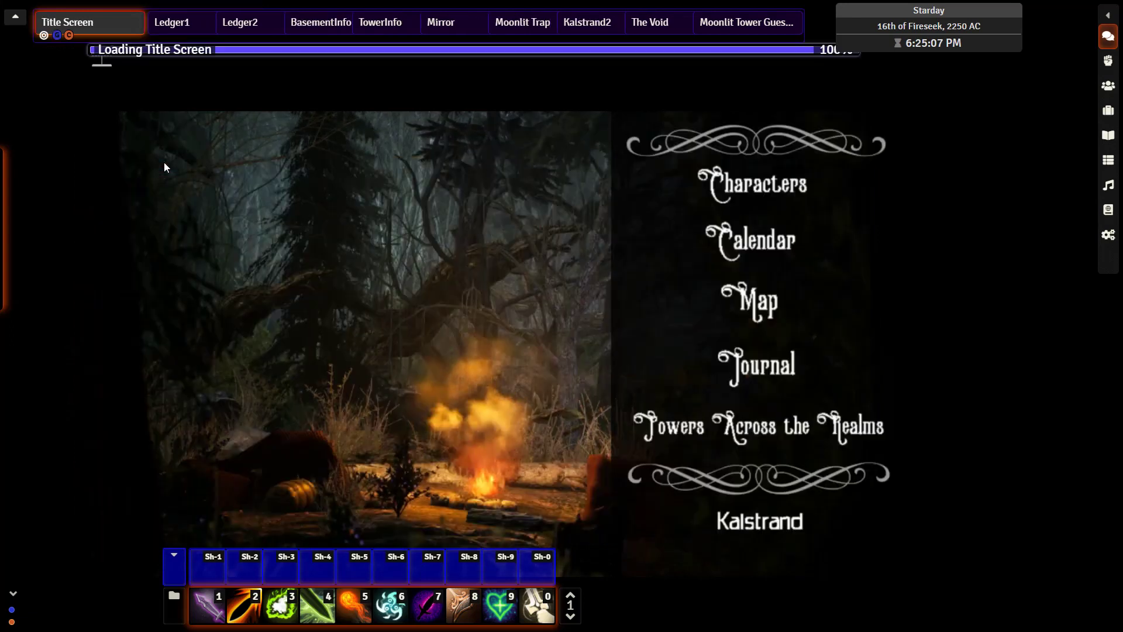
pyautogui.click(763, 246)
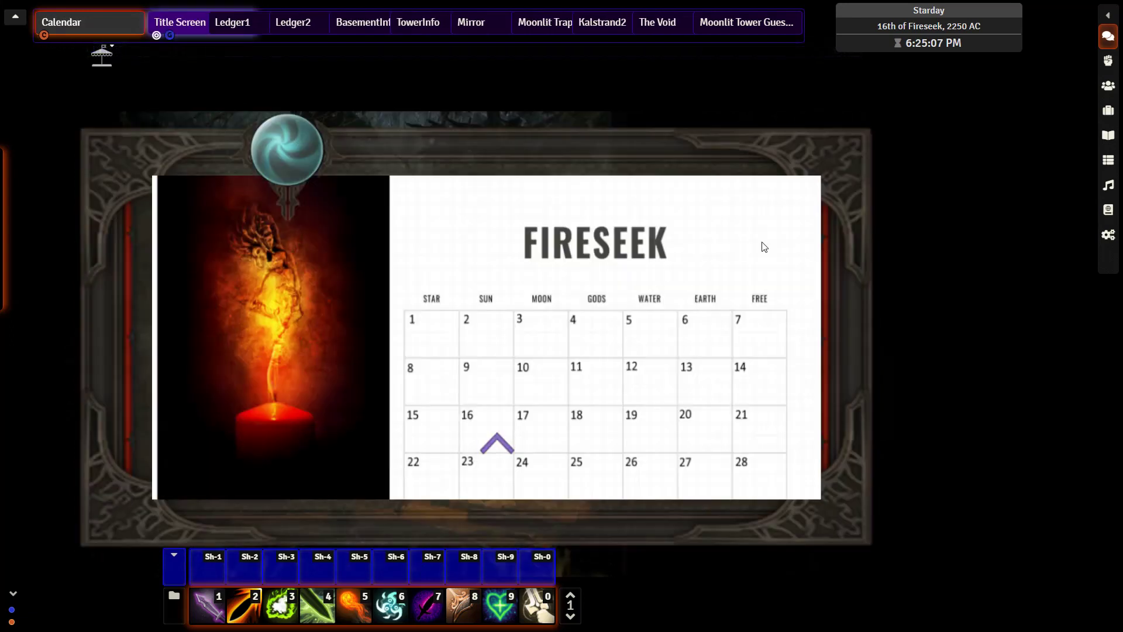
pyautogui.click(290, 143)
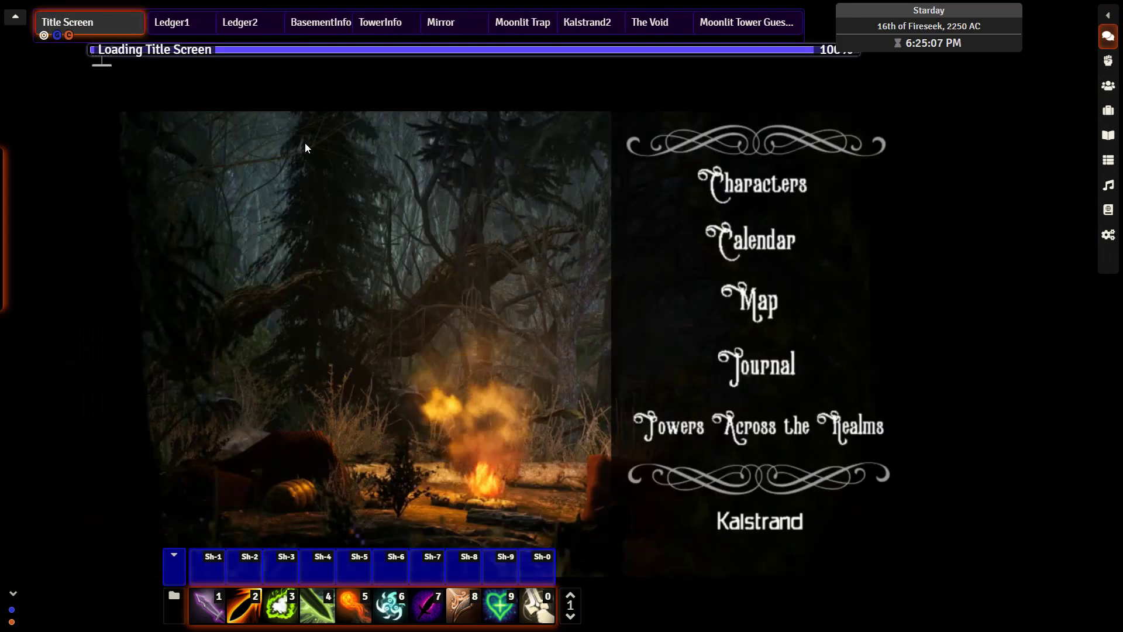
pyautogui.click(761, 310)
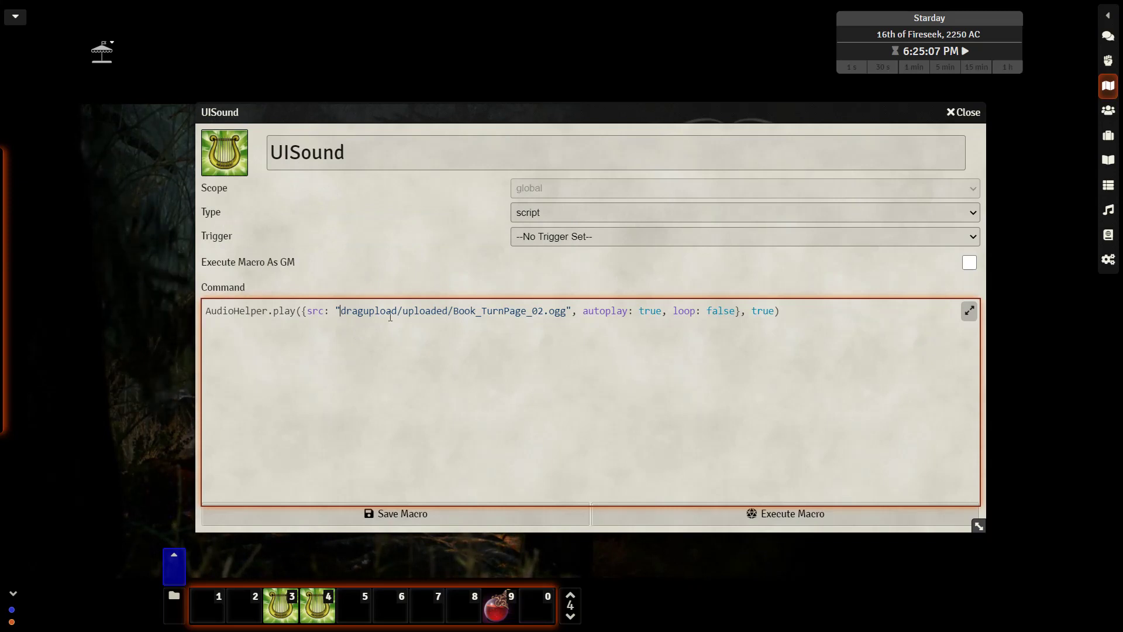
# Highlight the audio file path in the UISound macro's AudioHelper.play command to examine it
pyautogui.moveTo(391, 316); pyautogui.dragTo(561, 305)
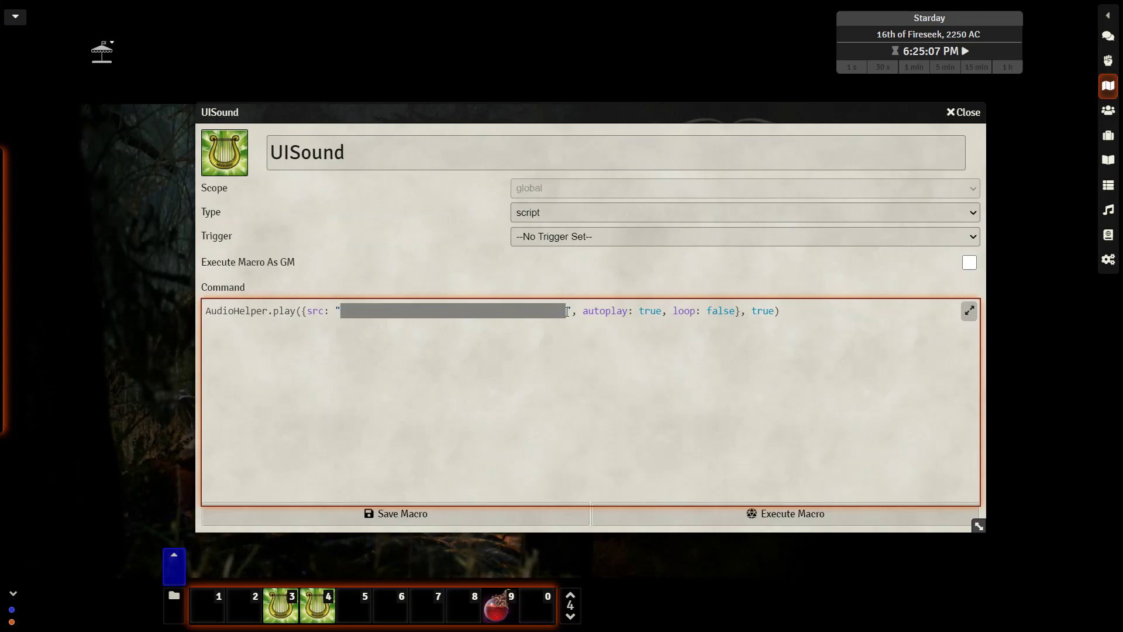
pyautogui.click(567, 312)
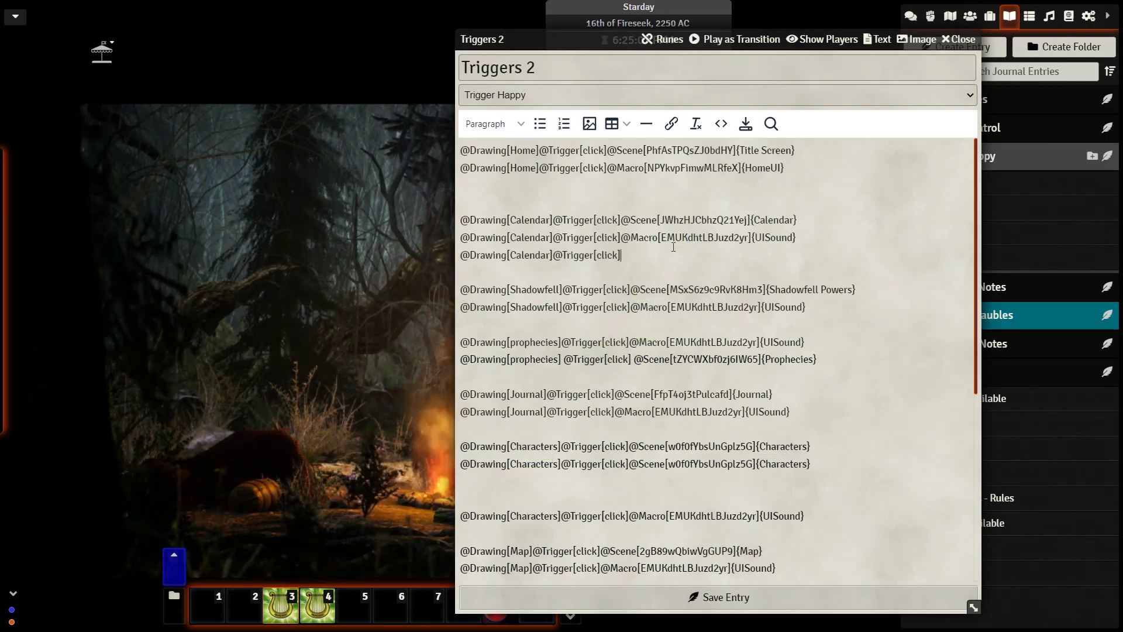
pyautogui.write('@Macro[NPYkvpFimwMLRfeX]{HomeUI}')
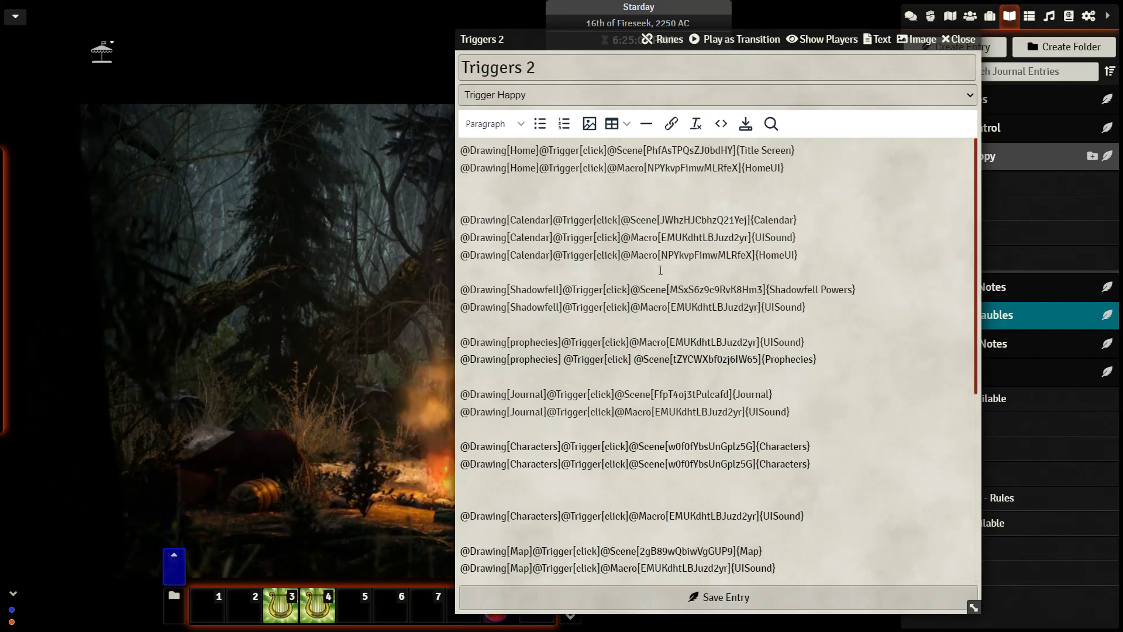
pyautogui.click(698, 591)
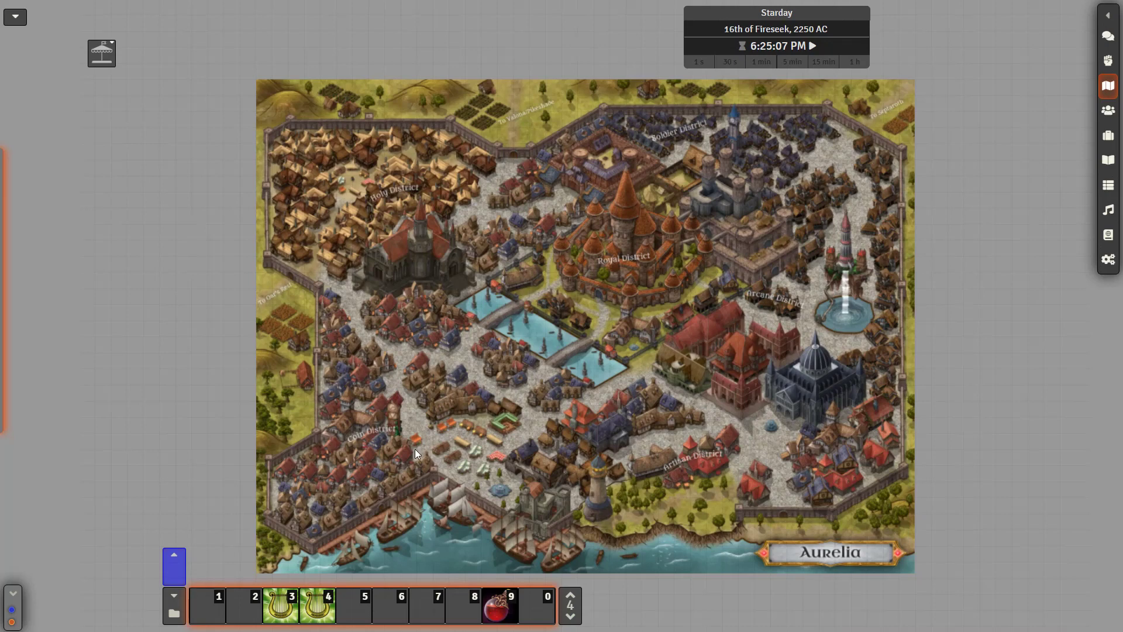
# Locate the potion token in the Aurelia map's Coin District and test showing and hiding it with the PotionReveal macro
pyautogui.moveTo(416, 448); pyautogui.dragTo(443, 431)
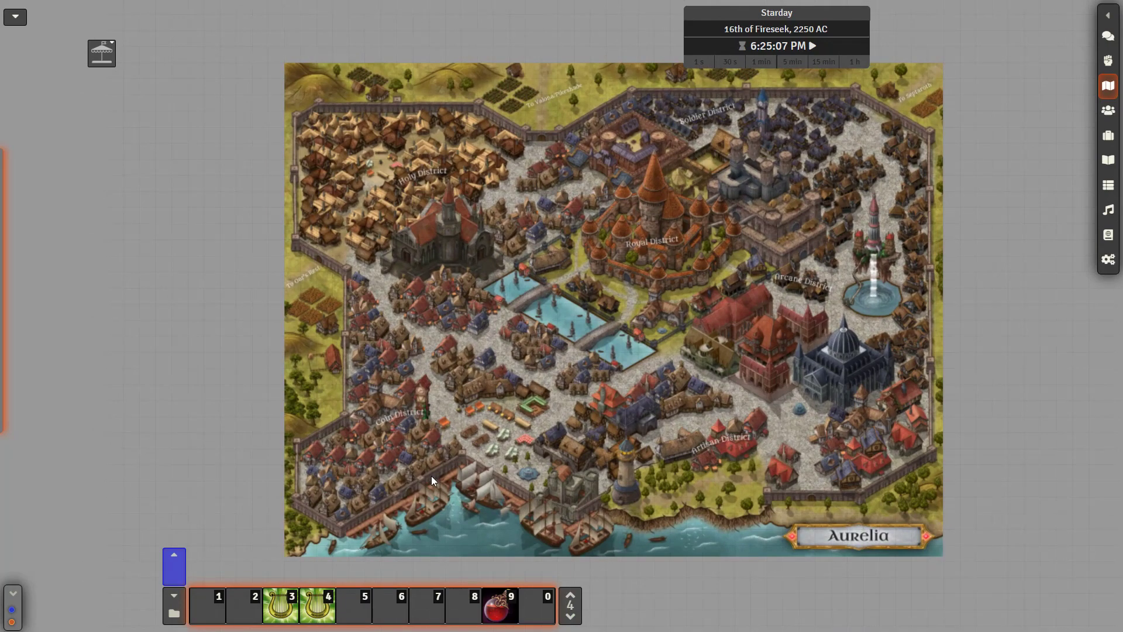
pyautogui.scroll(5, 431, 475)
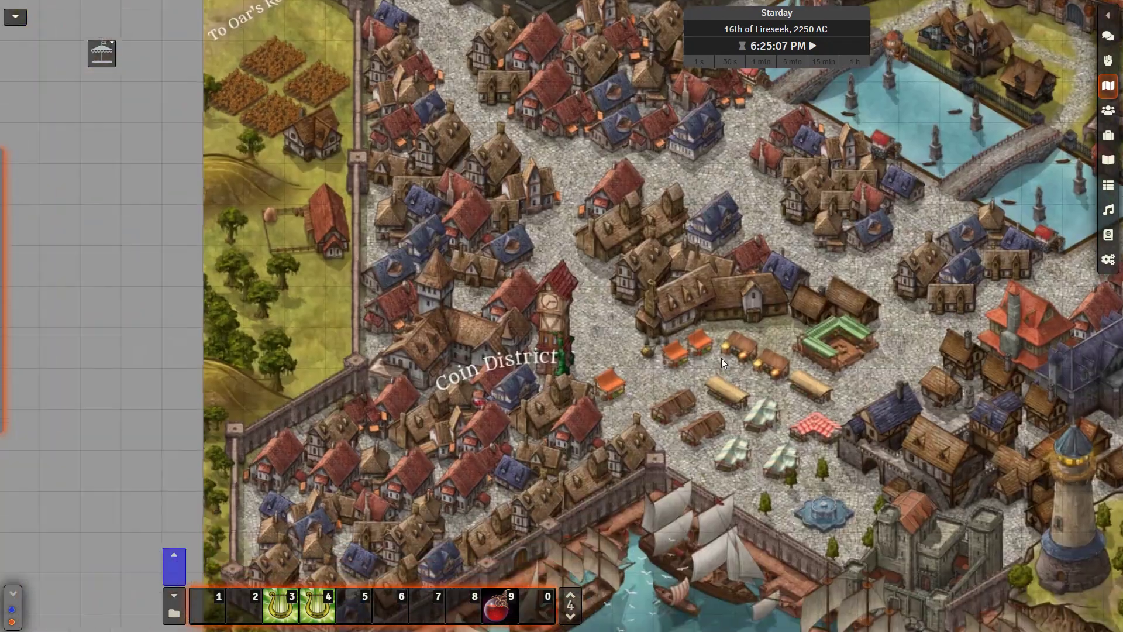
pyautogui.scroll(5, 605, 451)
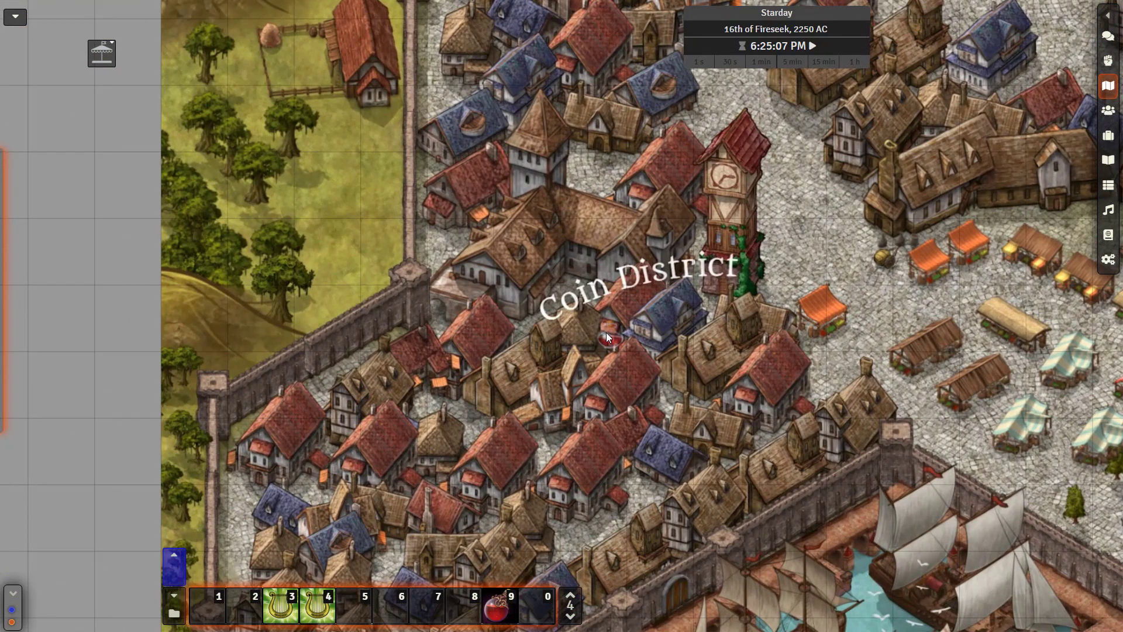
pyautogui.click(502, 620)
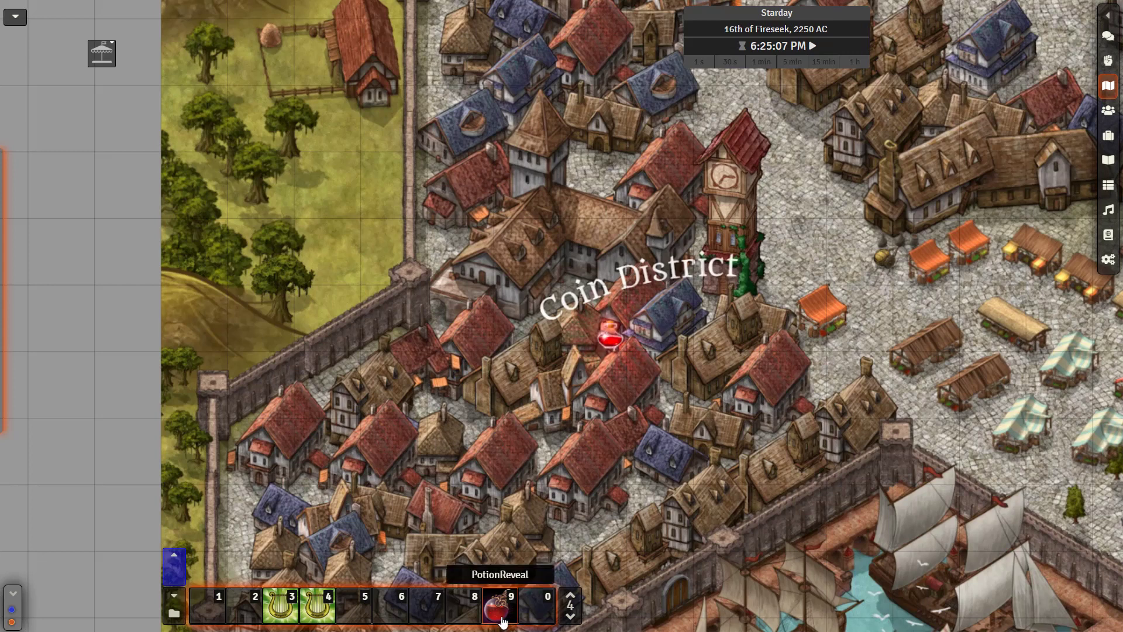
pyautogui.click(502, 620)
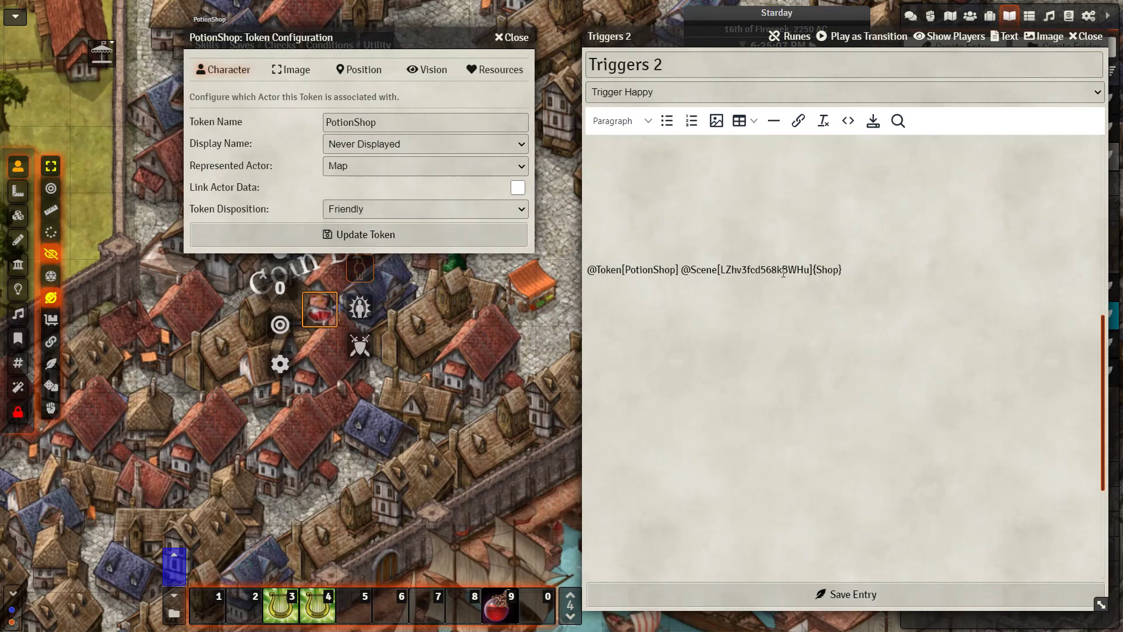
# Check the PotionShop token's vision settings and test its visibility with both the PotionReveal macro's editor and the token's own visibility toggle
pyautogui.click(427, 69)
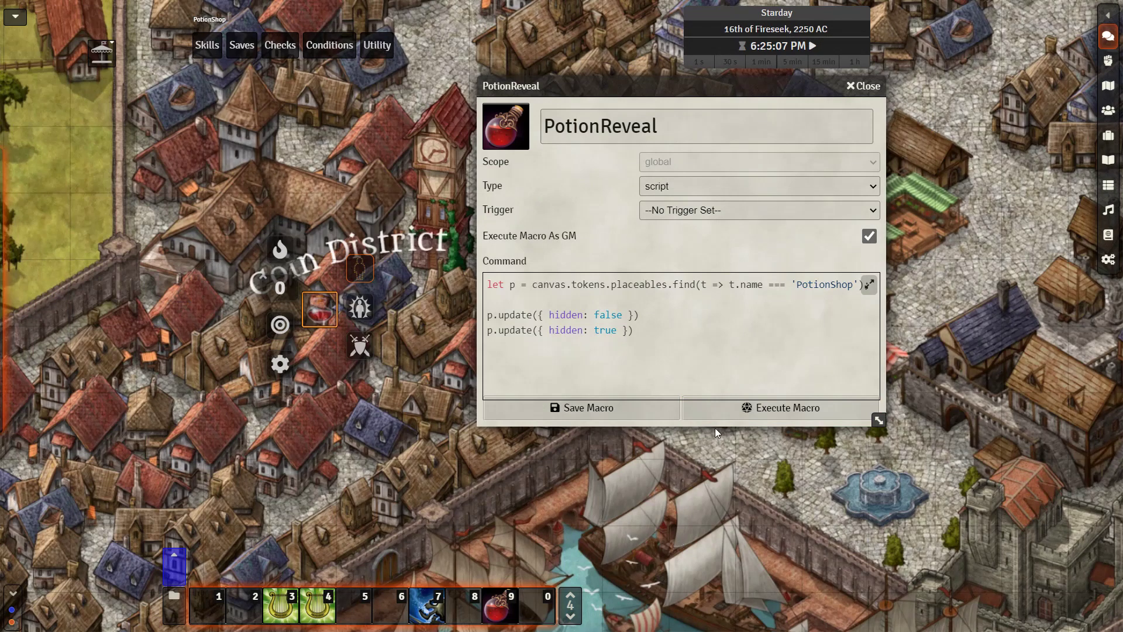
pyautogui.click(741, 408)
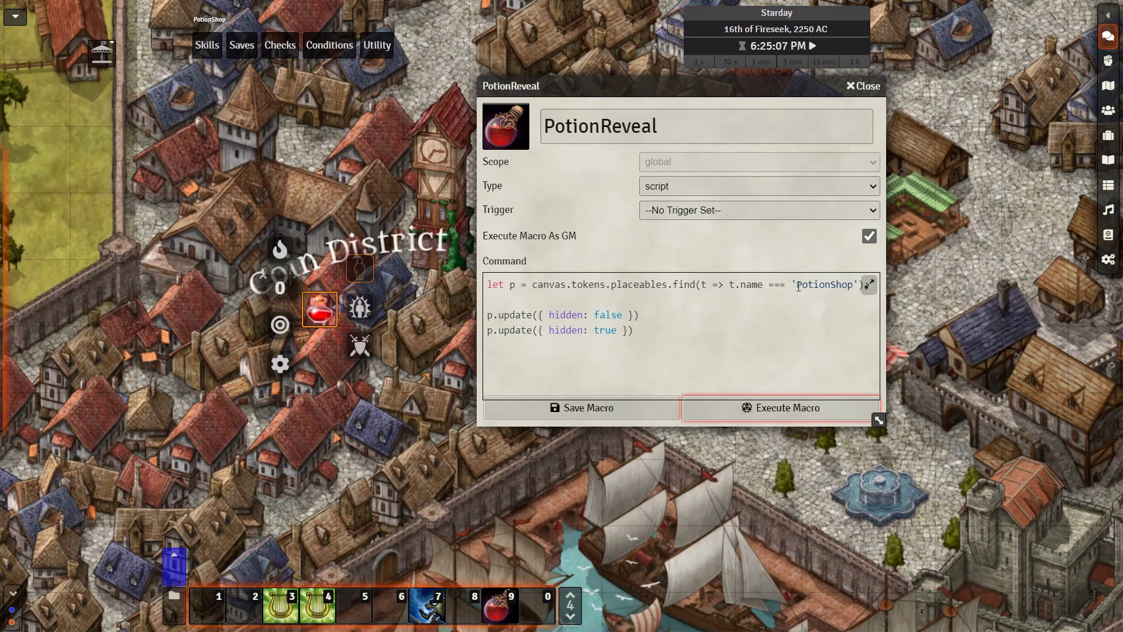
pyautogui.click(768, 414)
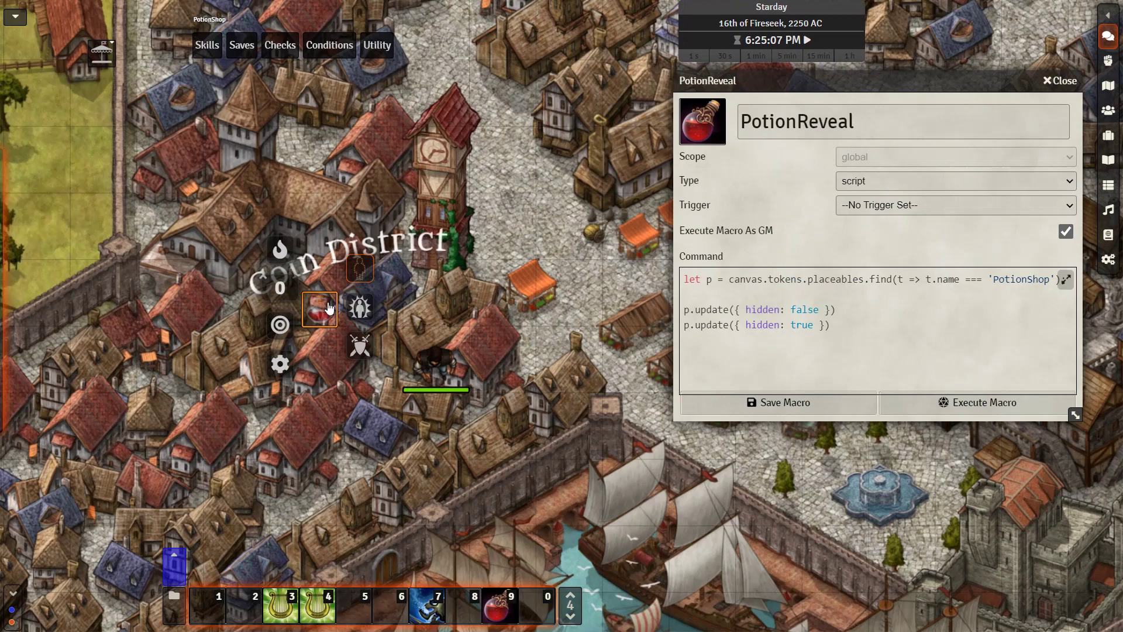
pyautogui.click(360, 272)
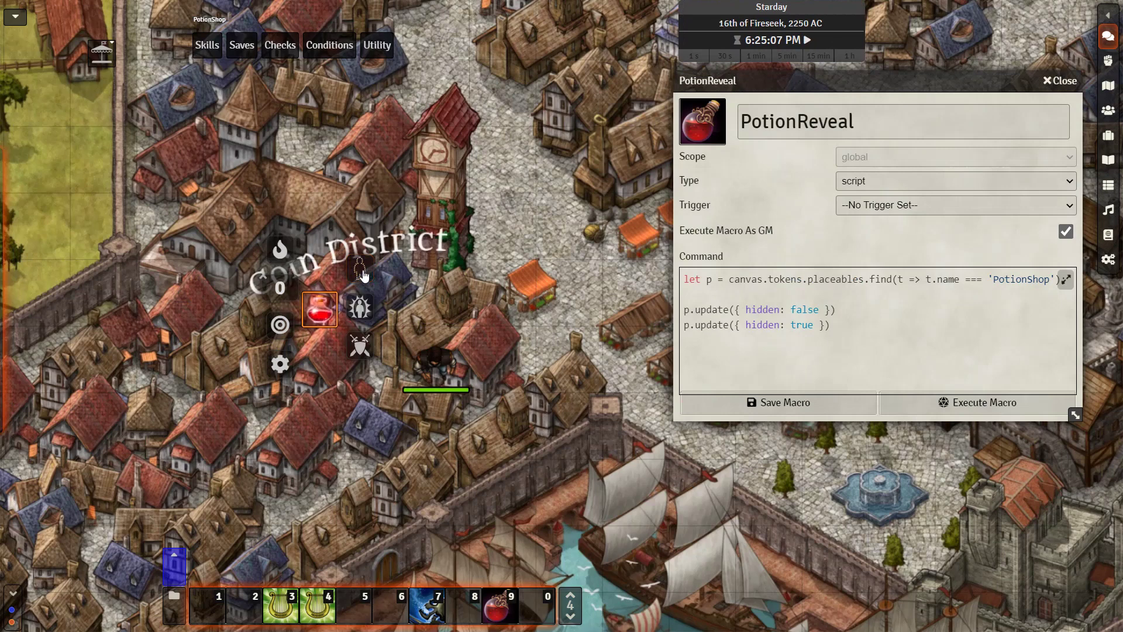
pyautogui.click(361, 273)
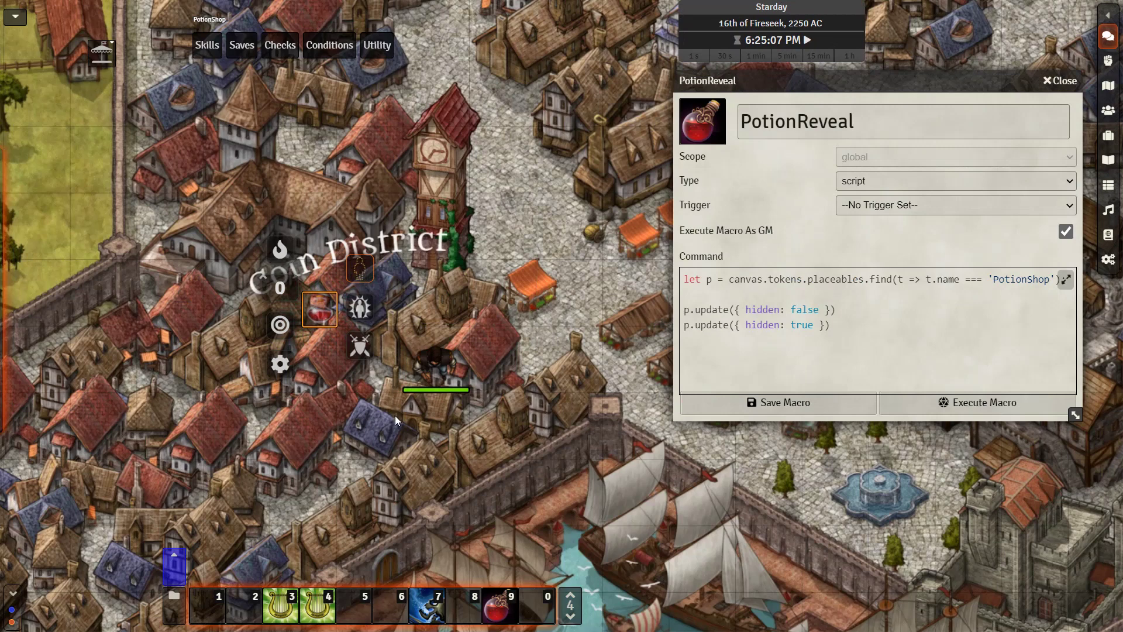
# Set the Commoner token's hit points to 0 and open the Shop scene through the potion token in the Coin District
pyautogui.click(446, 383)
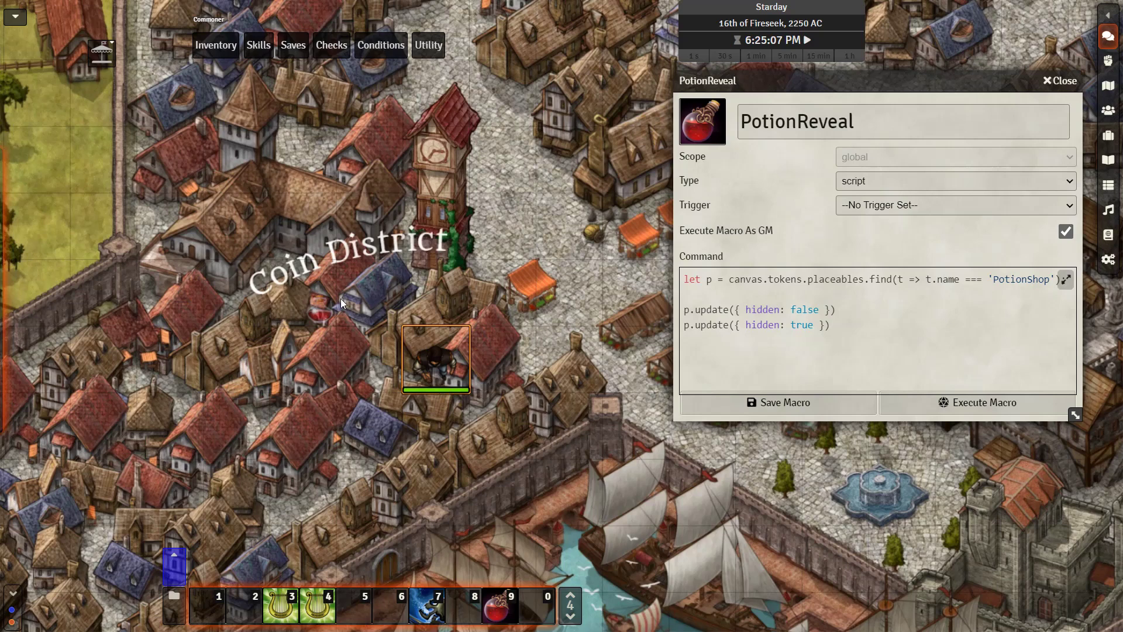
pyautogui.rightClick(430, 381)
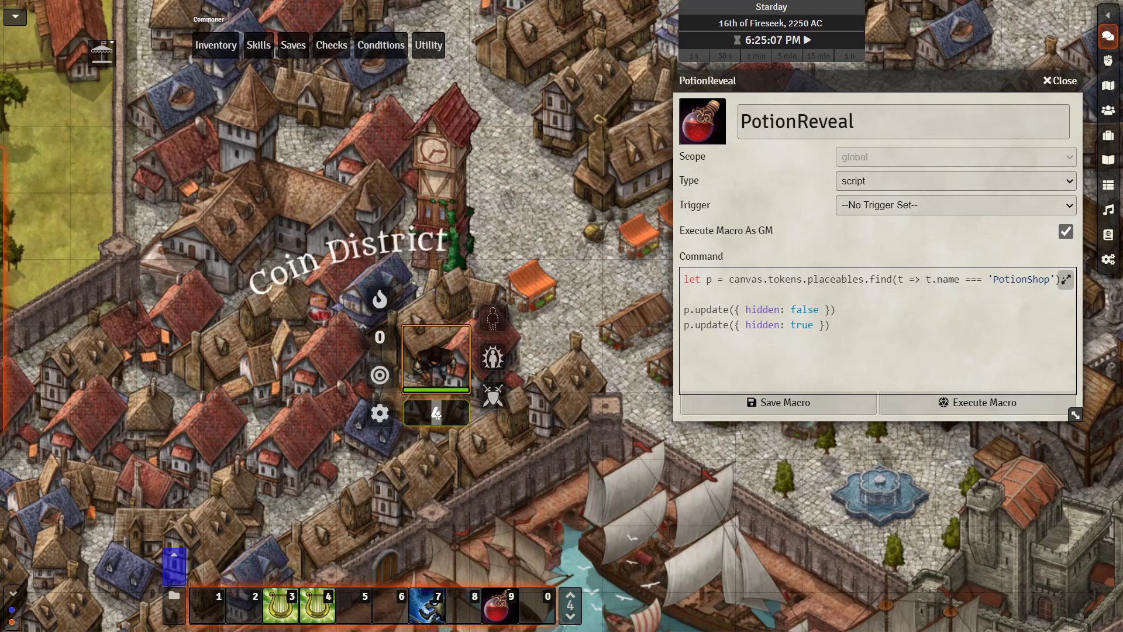
pyautogui.write('0')
pyautogui.press('Return')
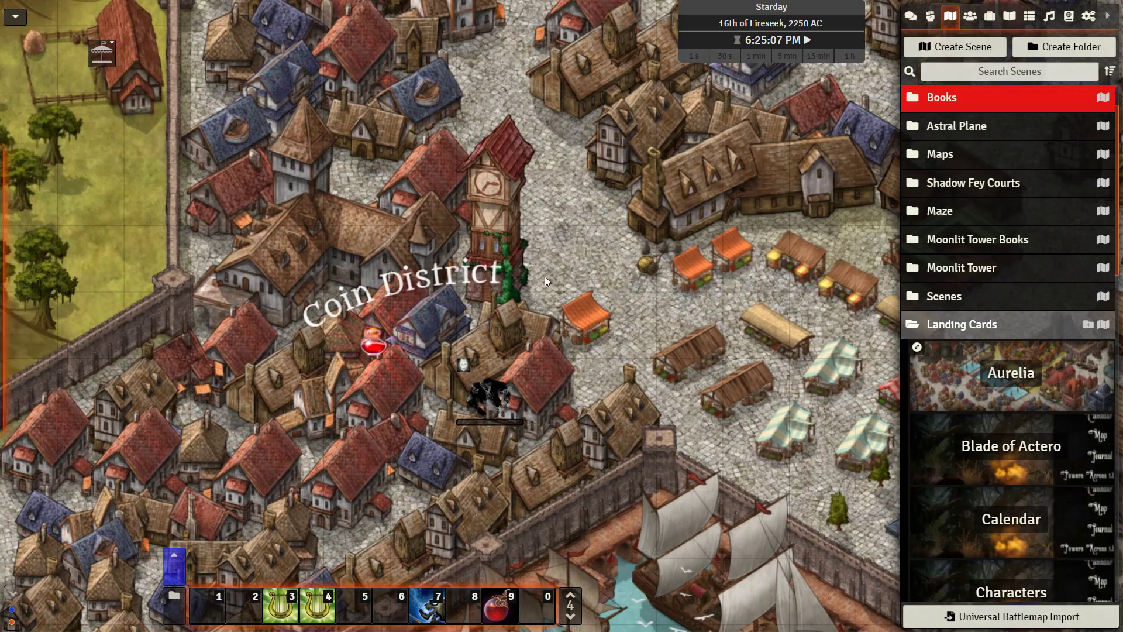
pyautogui.click(380, 359)
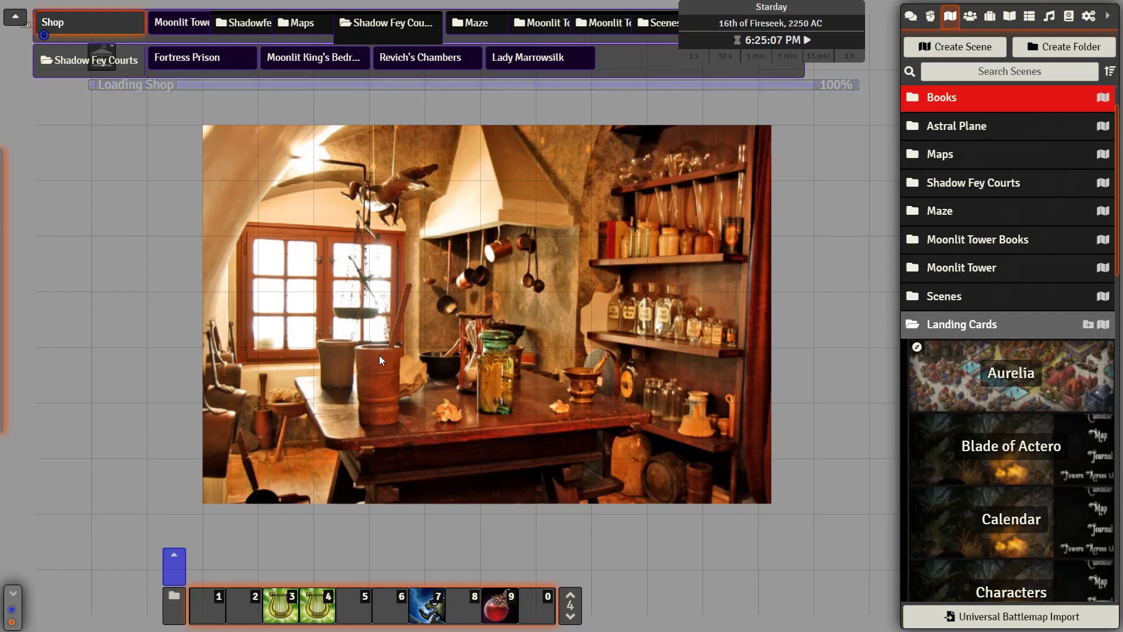